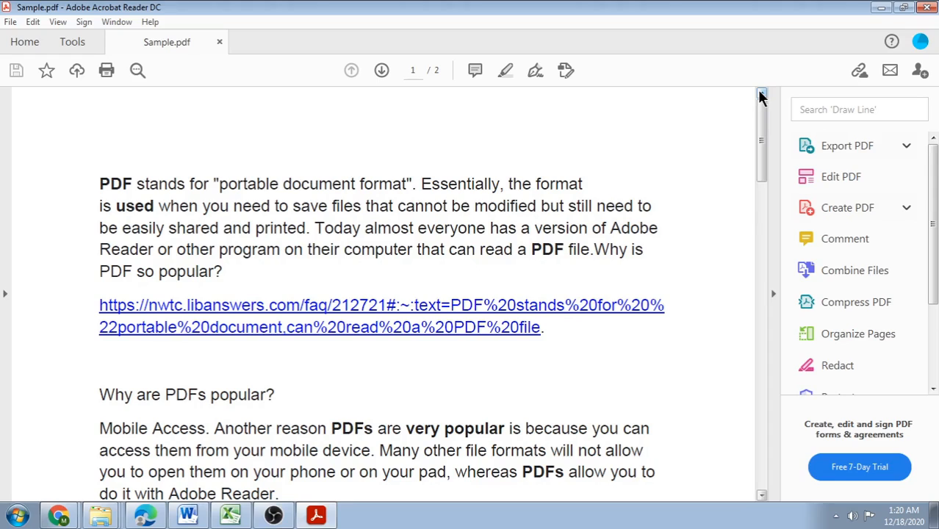
Open the commenting tools and post a sticky note reading "This is the first para" at the start of the first paragraph.
{"action": "left_click", "coordinate": [856, 240]}
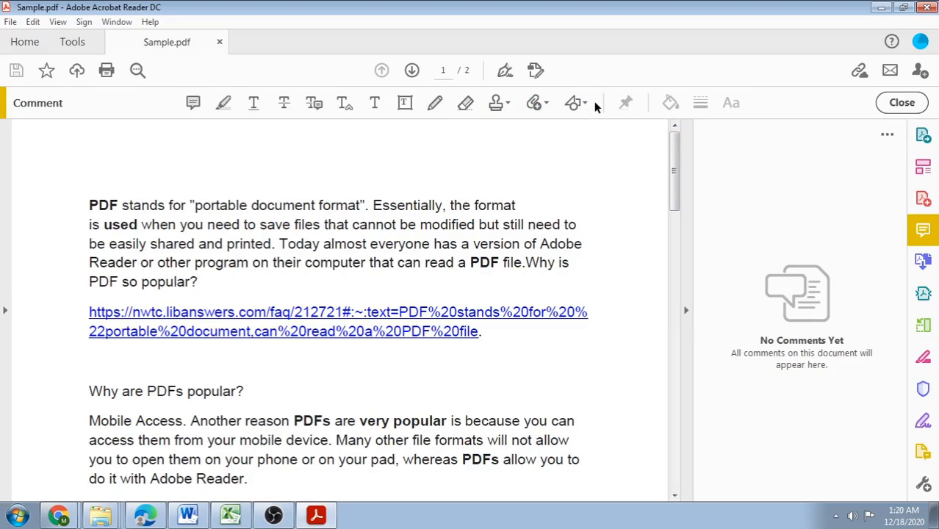
{"action": "left_click", "coordinate": [193, 104]}
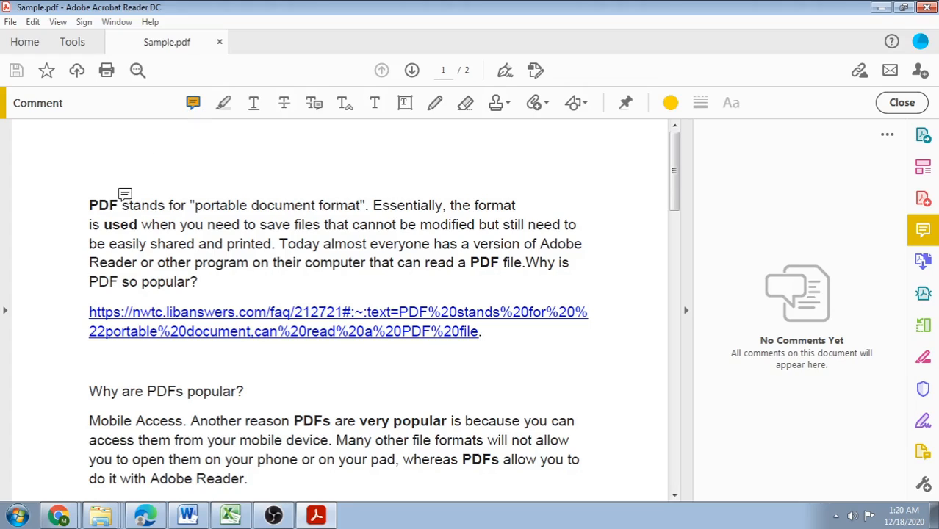
{"action": "left_click", "coordinate": [126, 197]}
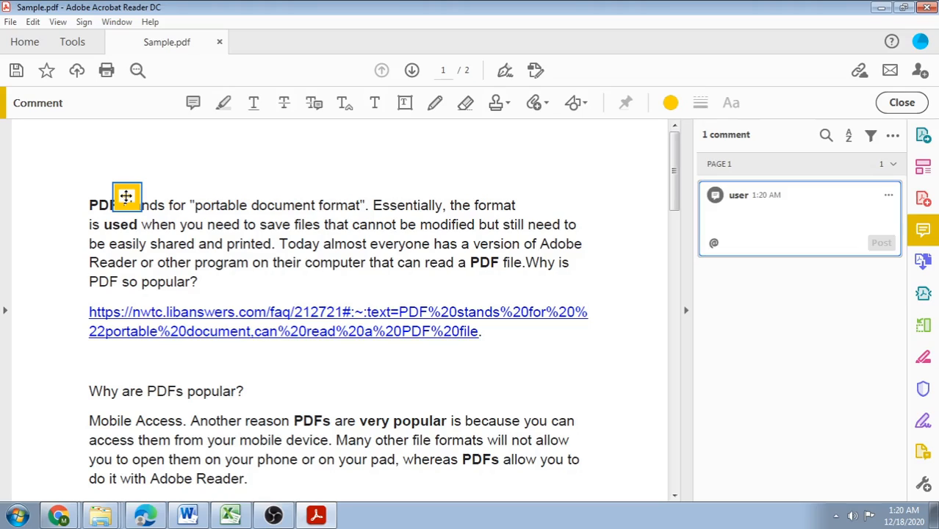
{"action": "type", "text": "This "}
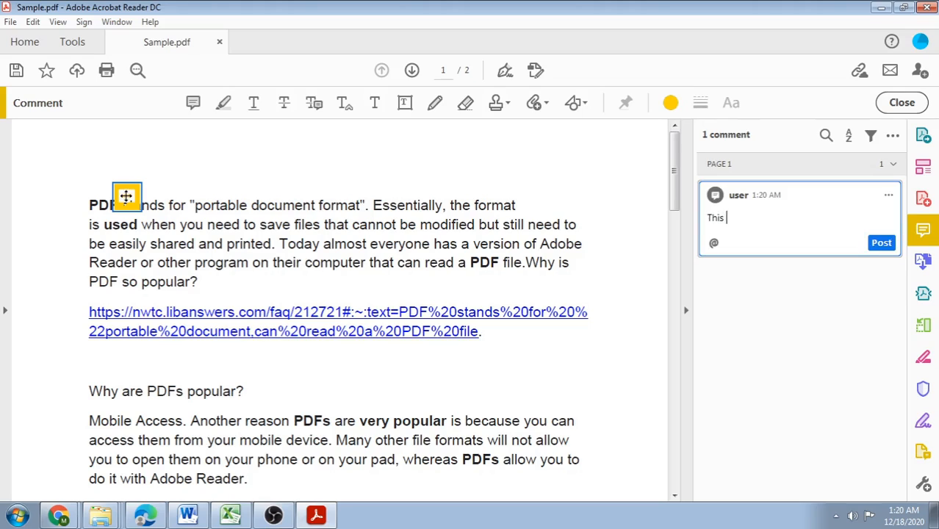
{"action": "type", "text": "is the first para"}
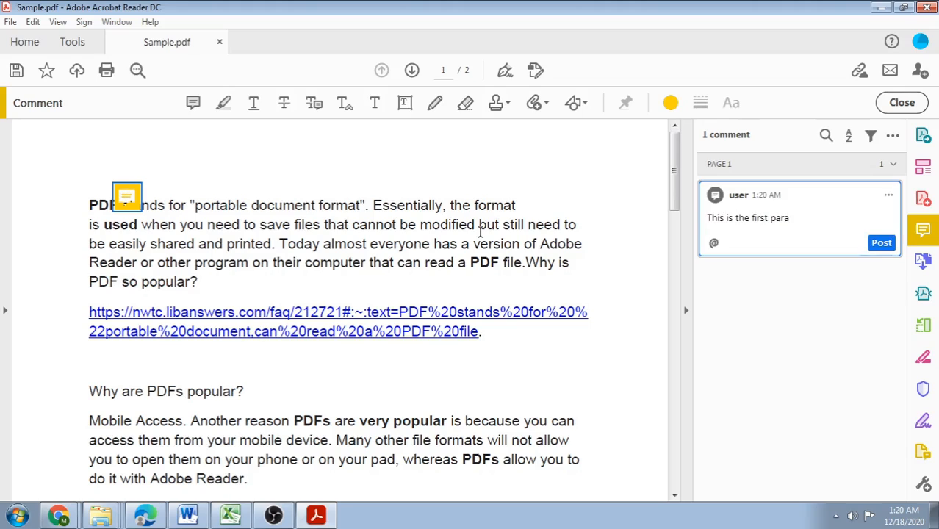
{"action": "left_click", "coordinate": [880, 244]}
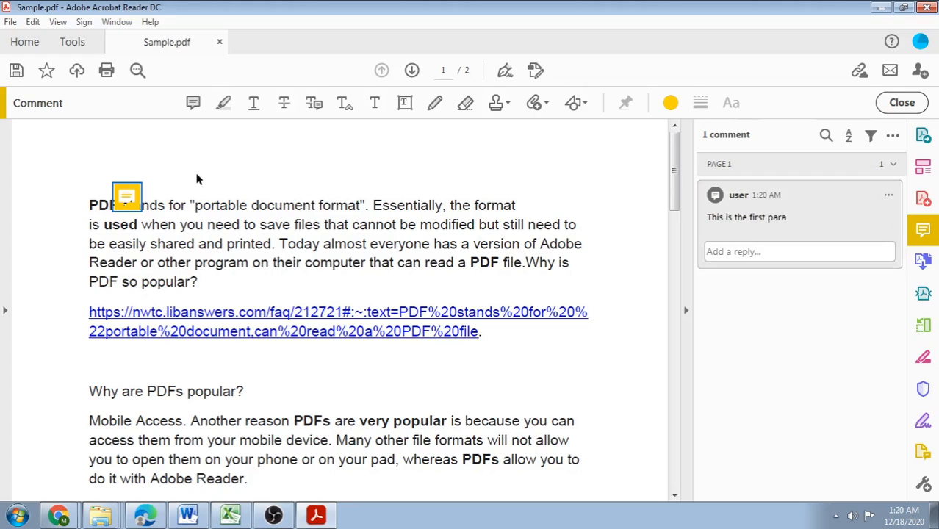
{"action": "mouse_move", "coordinate": [126, 194]}
Highlight "Today almost everyone" in orange and "popular is because" in green.
{"action": "left_click", "coordinate": [224, 104]}
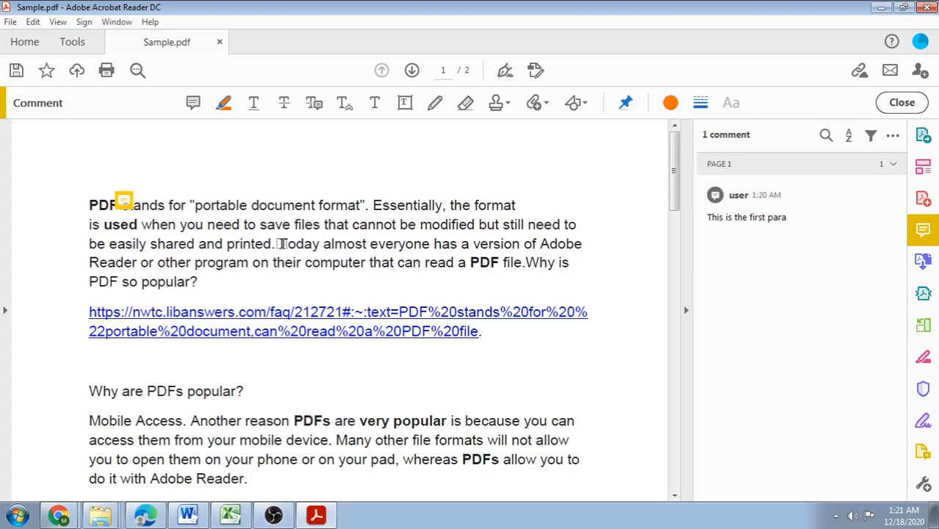
{"action": "mouse_move", "coordinate": [279, 244]}
{"action": "left_mouse_down"}
{"action": "mouse_move", "coordinate": [421, 245]}
{"action": "mouse_move", "coordinate": [396, 245]}
{"action": "left_mouse_up"}
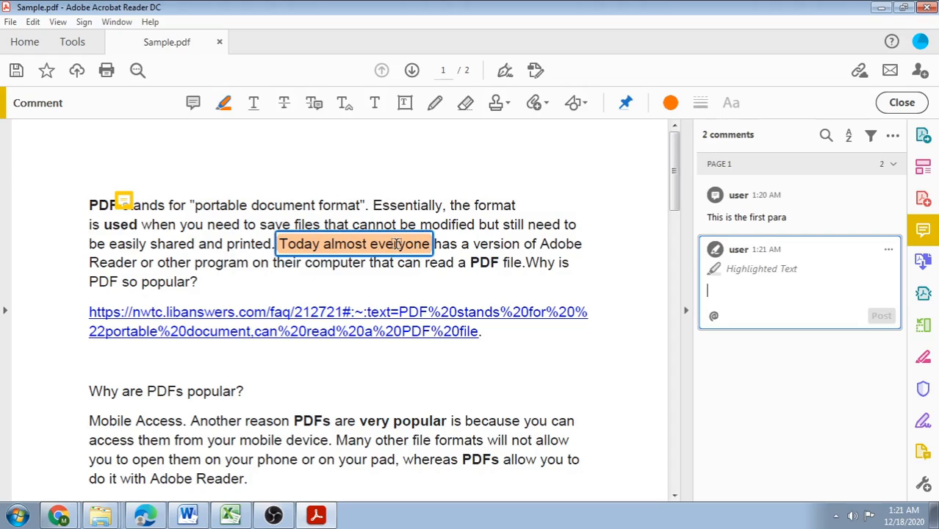
{"action": "left_click", "coordinate": [392, 418]}
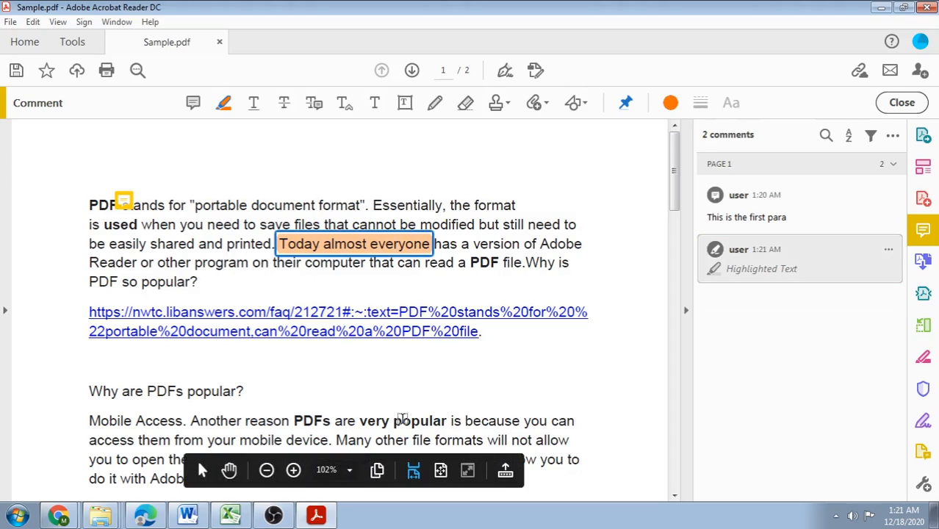
{"action": "left_click_drag", "start_coordinate": [392, 420], "coordinate": [487, 430]}
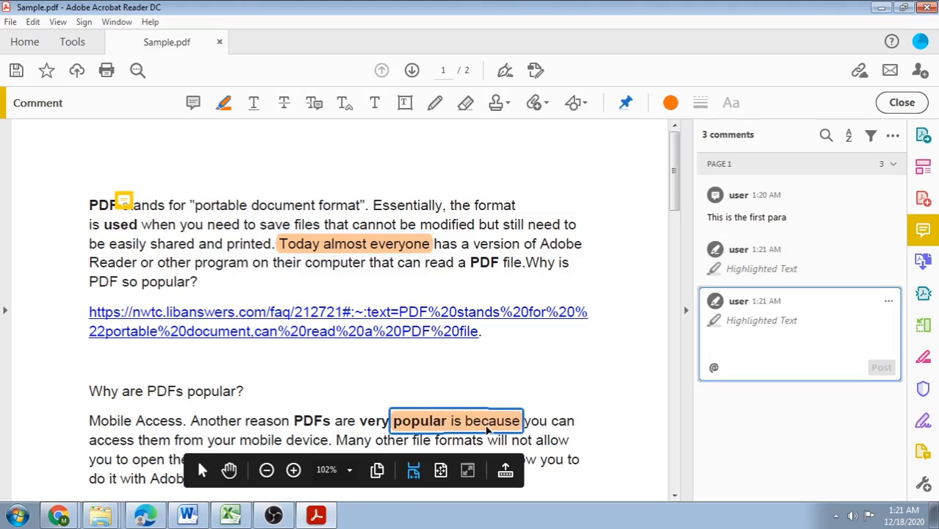
{"action": "left_click", "coordinate": [673, 105]}
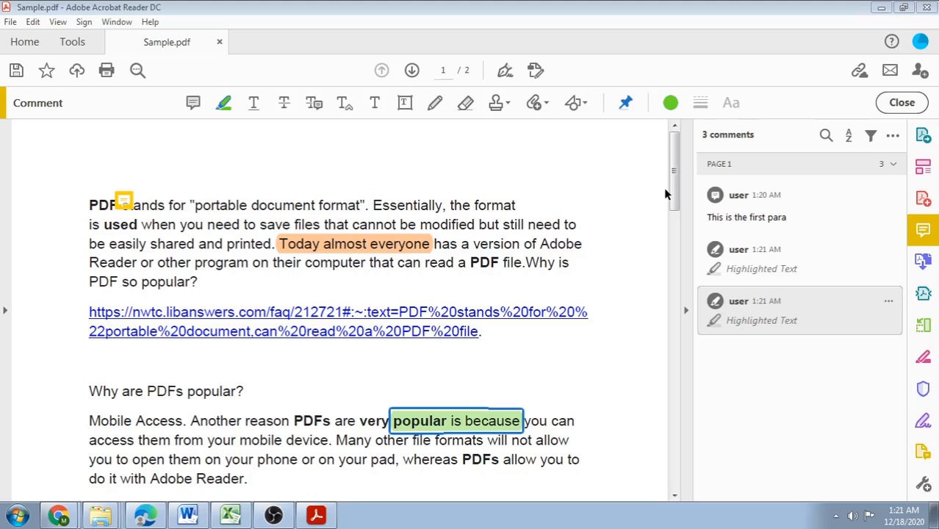
Underline "Reader or other" in the first paragraph and set the underline color to pink.
{"action": "left_click", "coordinate": [253, 106]}
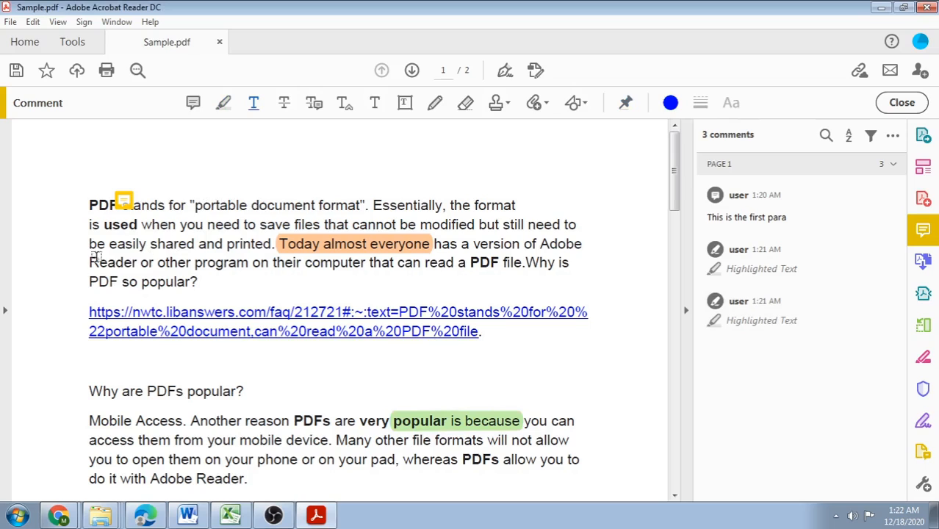
{"action": "mouse_move", "coordinate": [88, 263]}
{"action": "left_mouse_down"}
{"action": "mouse_move", "coordinate": [191, 262]}
{"action": "mouse_move", "coordinate": [183, 254]}
{"action": "left_mouse_up"}
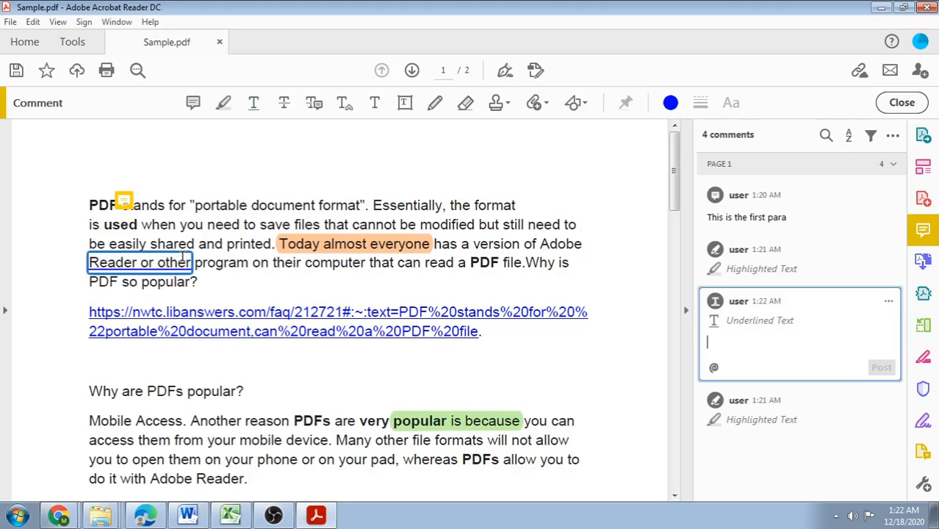
{"action": "left_click", "coordinate": [670, 108]}
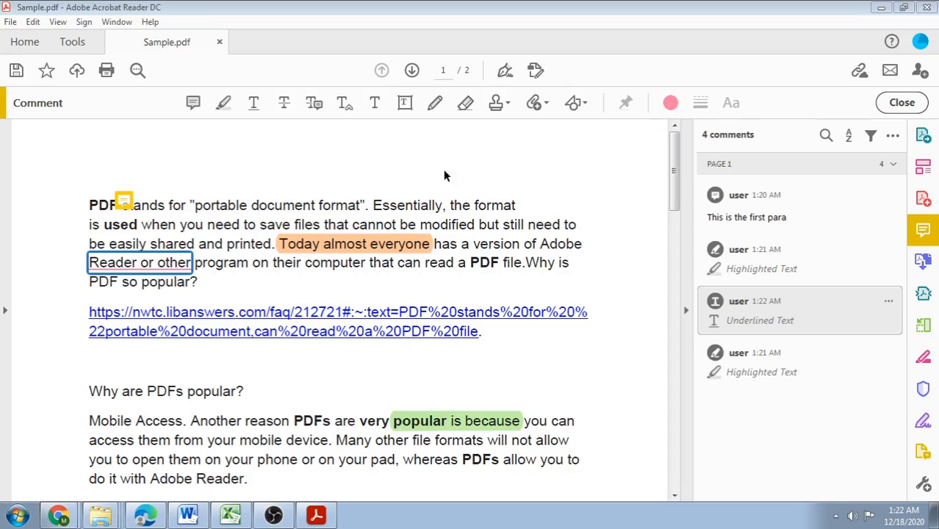
Strike through "Another reason PDFs" in the Mobile Access paragraph and set the line color to blue.
{"action": "left_click", "coordinate": [282, 106]}
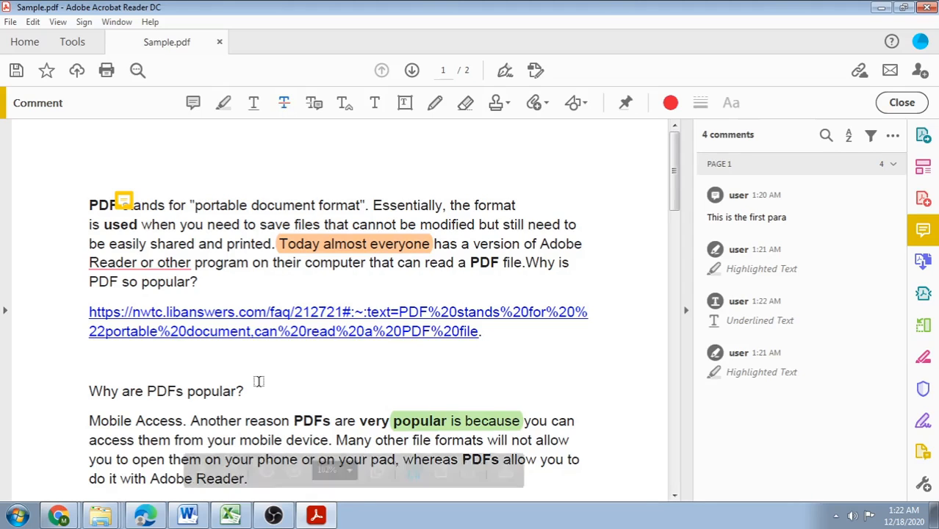
{"action": "left_click_drag", "start_coordinate": [190, 422], "coordinate": [304, 427]}
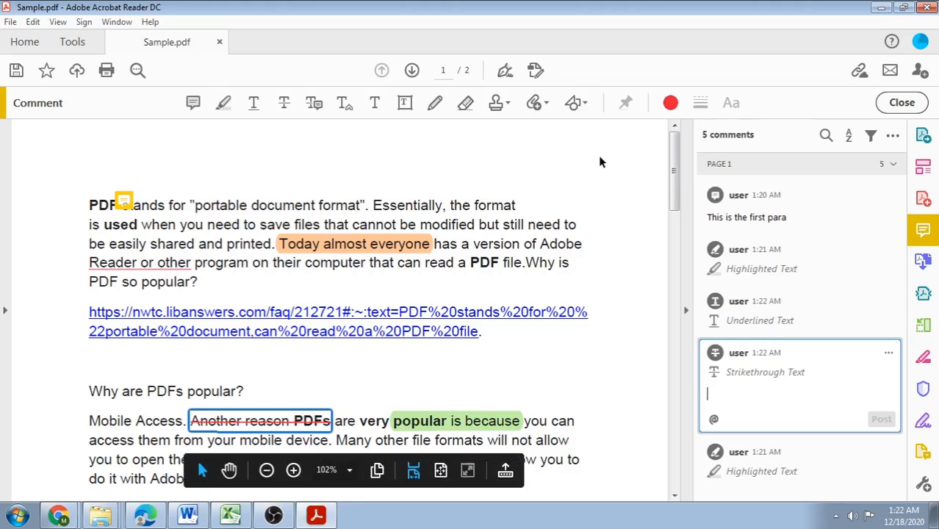
{"action": "left_click", "coordinate": [670, 104]}
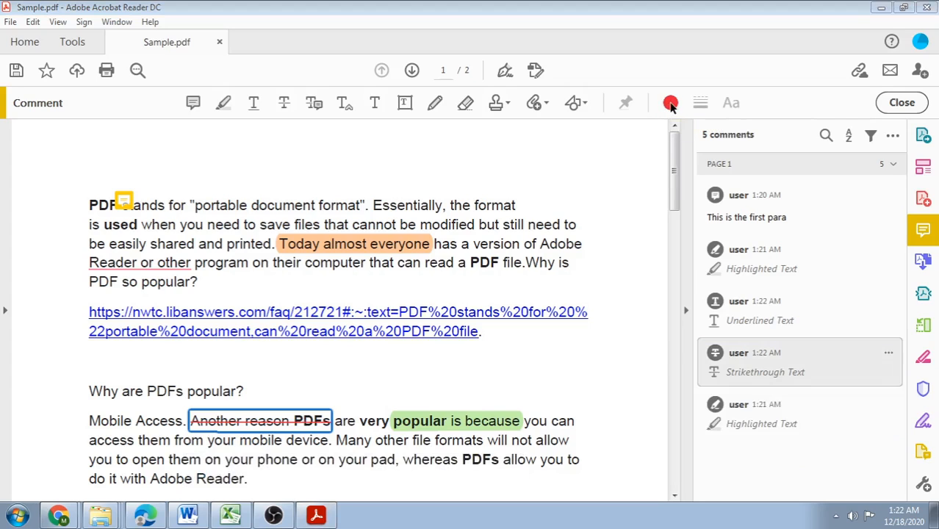
{"action": "left_click", "coordinate": [663, 170]}
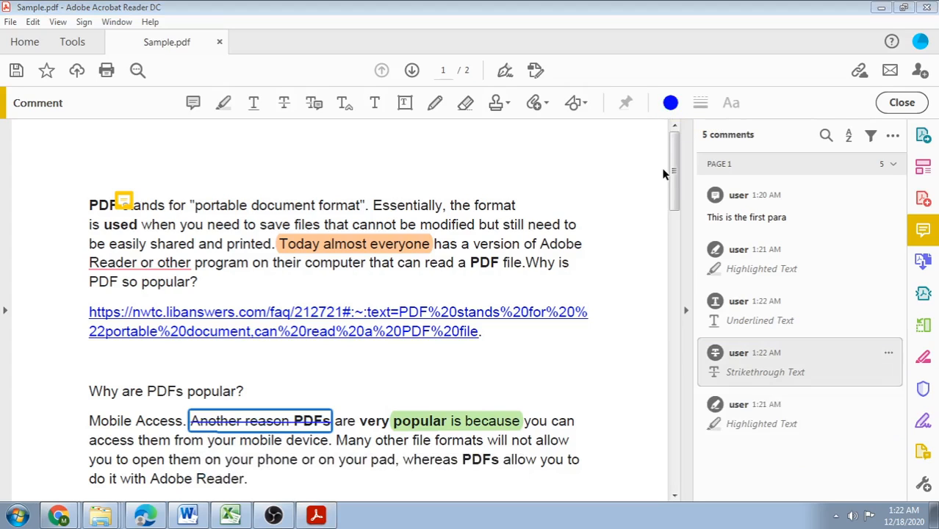
Mark "so popular" for replacement and post "not popular" as the replacement text.
{"action": "left_click", "coordinate": [314, 105]}
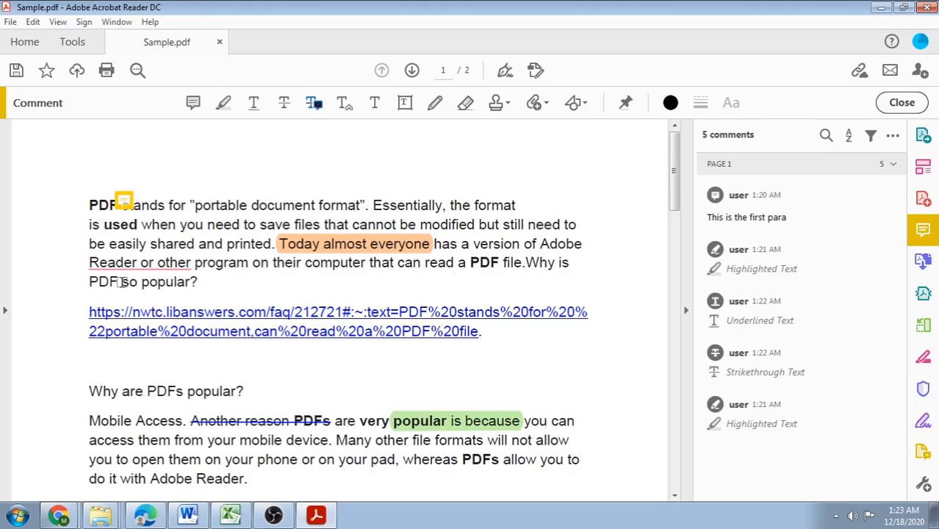
{"action": "left_click_drag", "start_coordinate": [123, 282], "coordinate": [167, 284]}
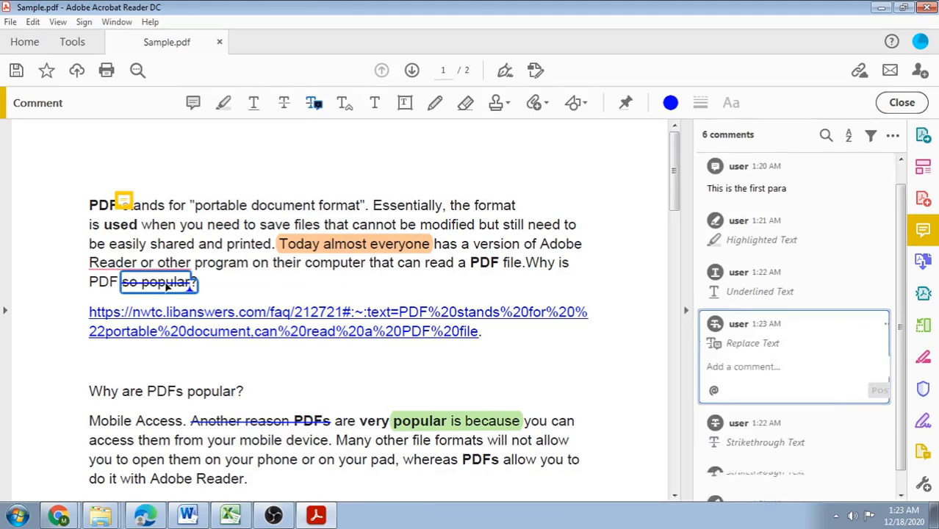
{"action": "type", "text": "no"}
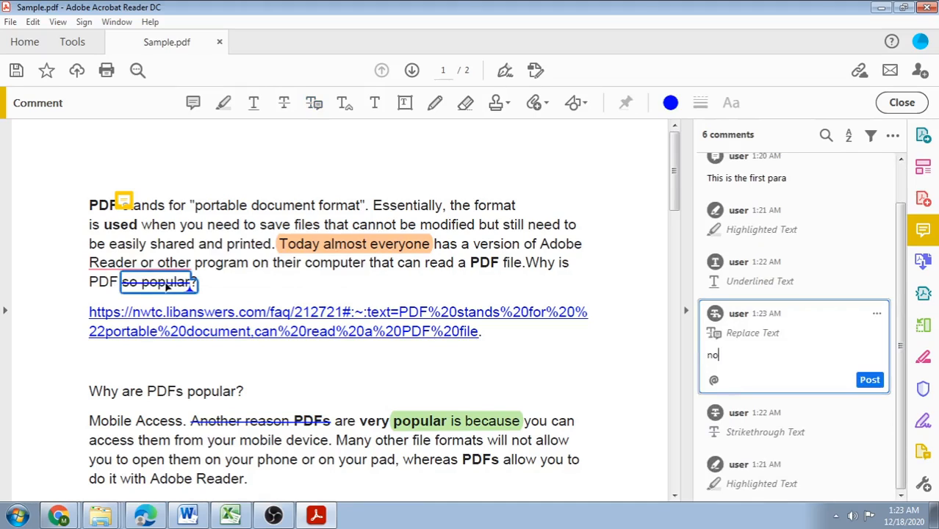
{"action": "type", "text": "t popular"}
{"action": "left_click", "coordinate": [866, 379]}
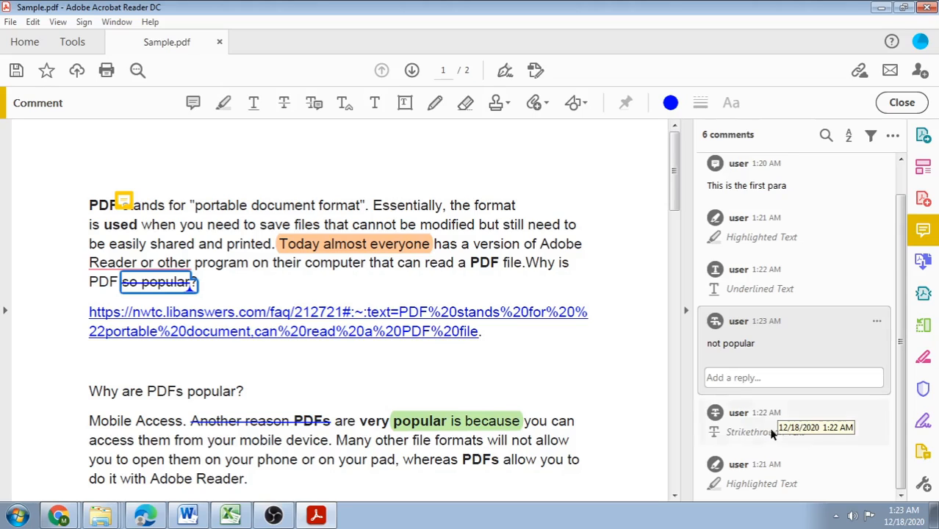
Add an insert-text mark before "PDF file" in the first paragraph and post "Adobe Reader" as the text to insert.
{"action": "left_click", "coordinate": [342, 105]}
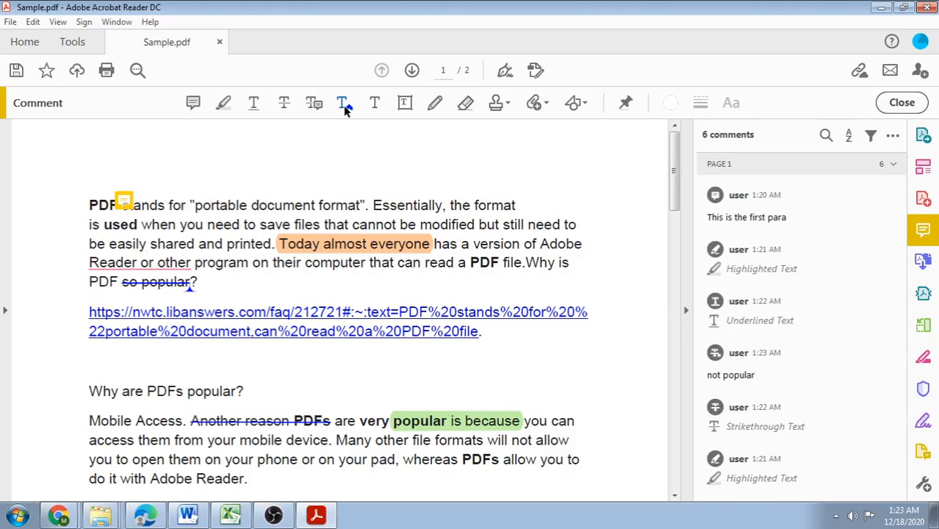
{"action": "left_click", "coordinate": [465, 266]}
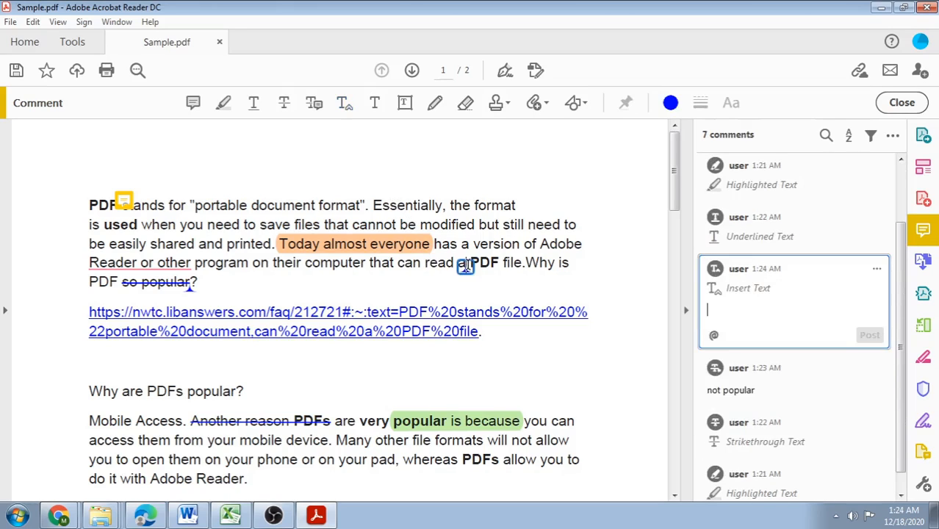
{"action": "type", "text": "Ad"}
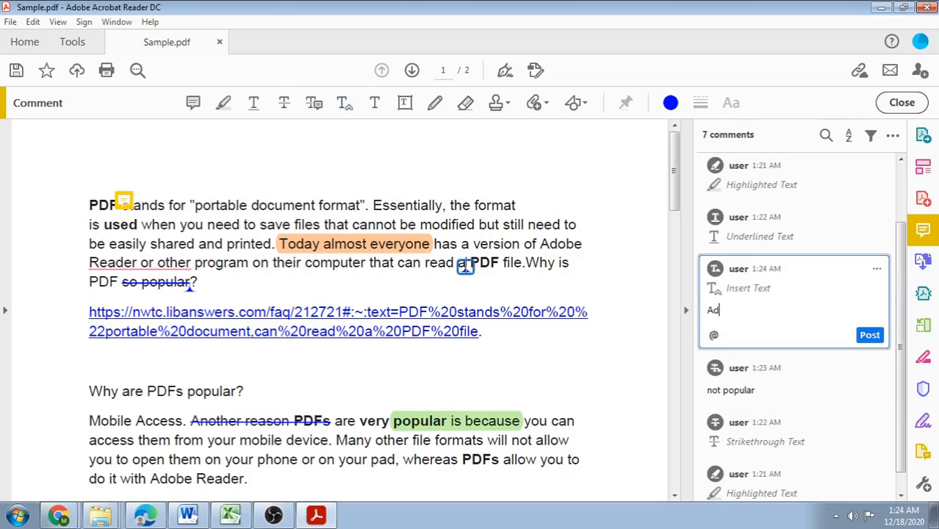
{"action": "type", "text": "obe Reader"}
{"action": "left_click", "coordinate": [869, 337]}
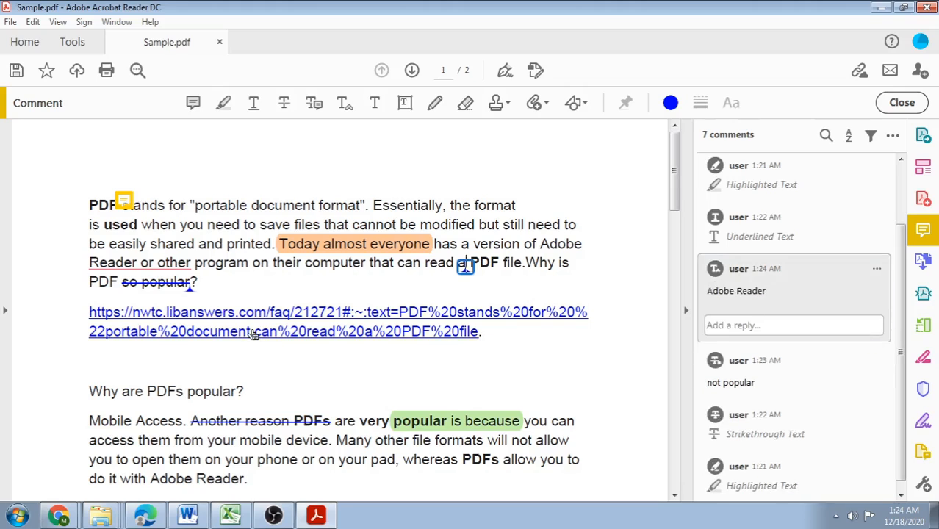
{"action": "mouse_move", "coordinate": [188, 290]}
{"action": "mouse_move", "coordinate": [465, 270]}
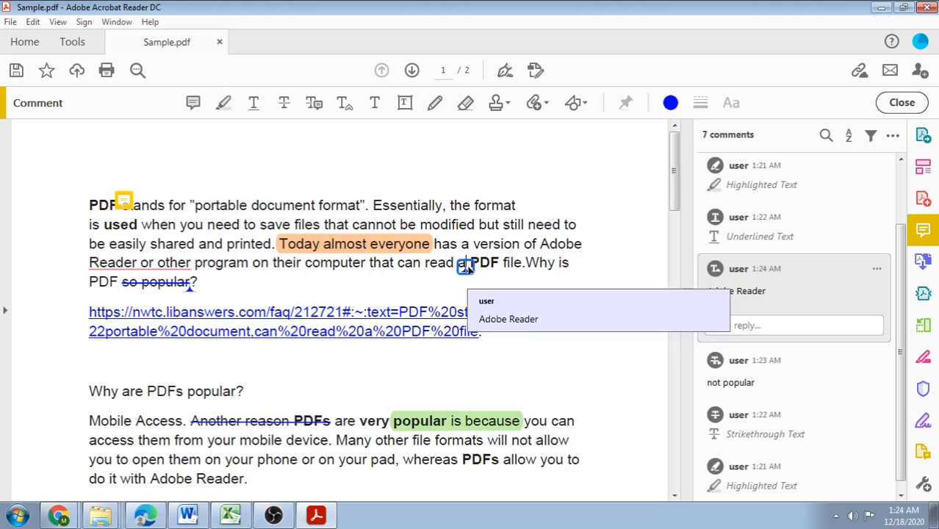
{"action": "left_click", "coordinate": [176, 285]}
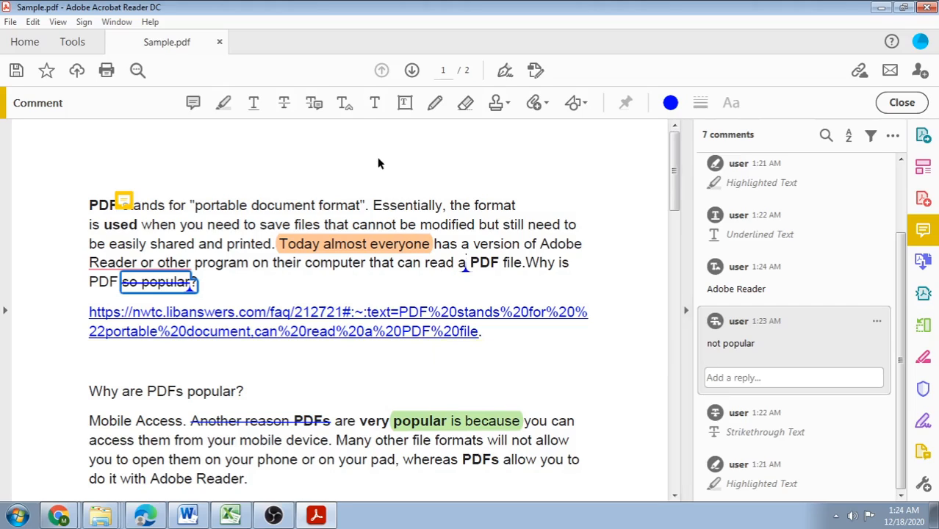
Add a text comment reading "About PDF Readers" after the heading "Why are PDFs popular?".
{"action": "left_click", "coordinate": [374, 104]}
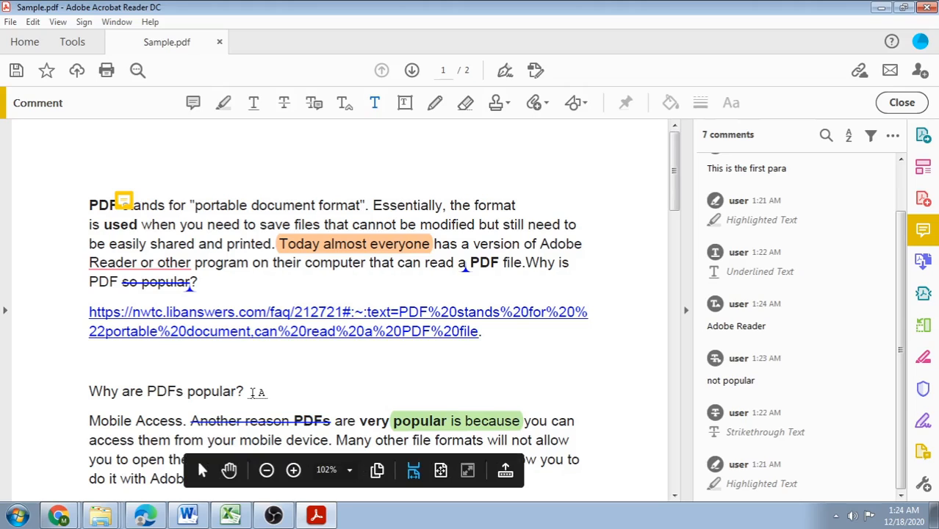
{"action": "left_click", "coordinate": [252, 393]}
{"action": "type", "text": "about "}
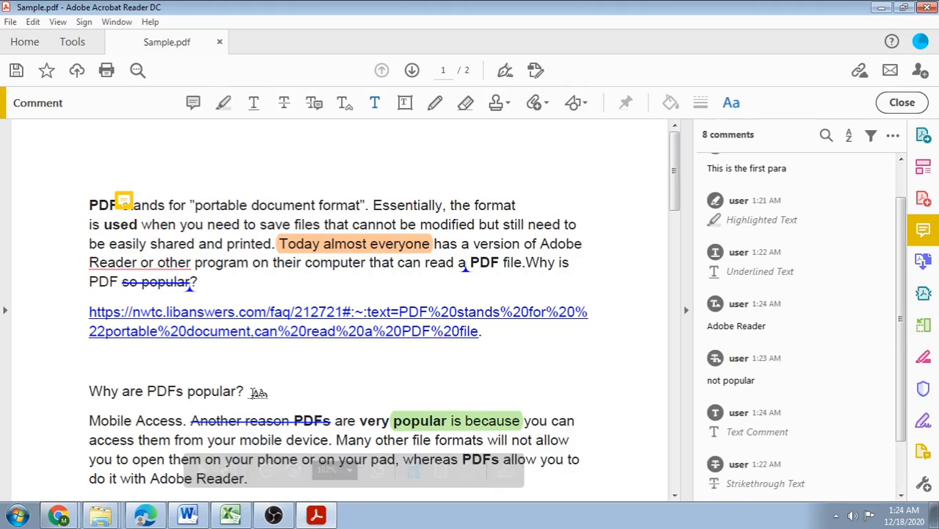
{"action": "type", "text": "PD"}
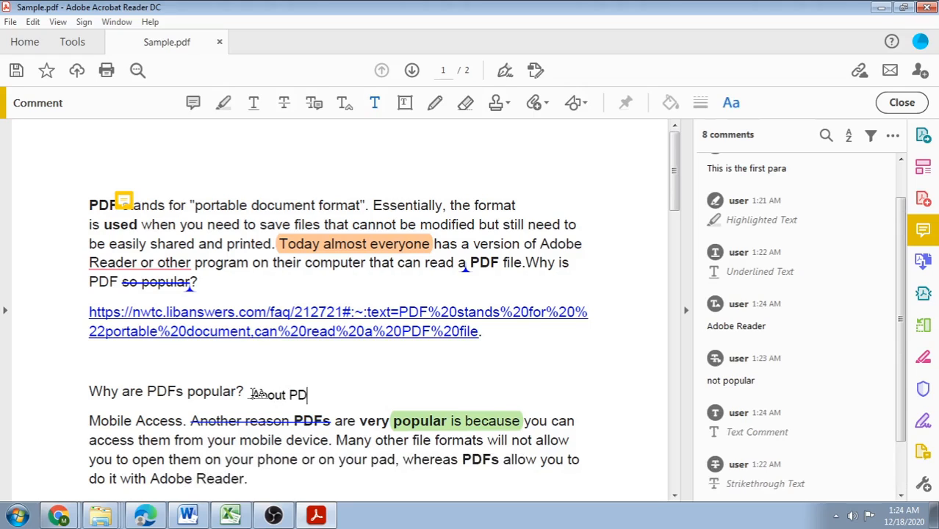
{"action": "type", "text": "F Readers"}
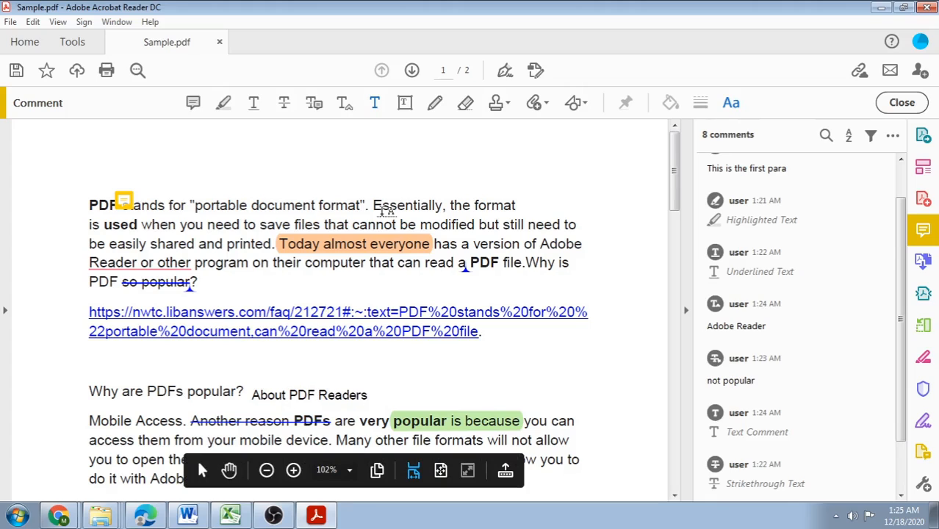
Draw a freehand pencil circle around "format" in the first line and handwrite "Why?" above it.
{"action": "left_click", "coordinate": [435, 105]}
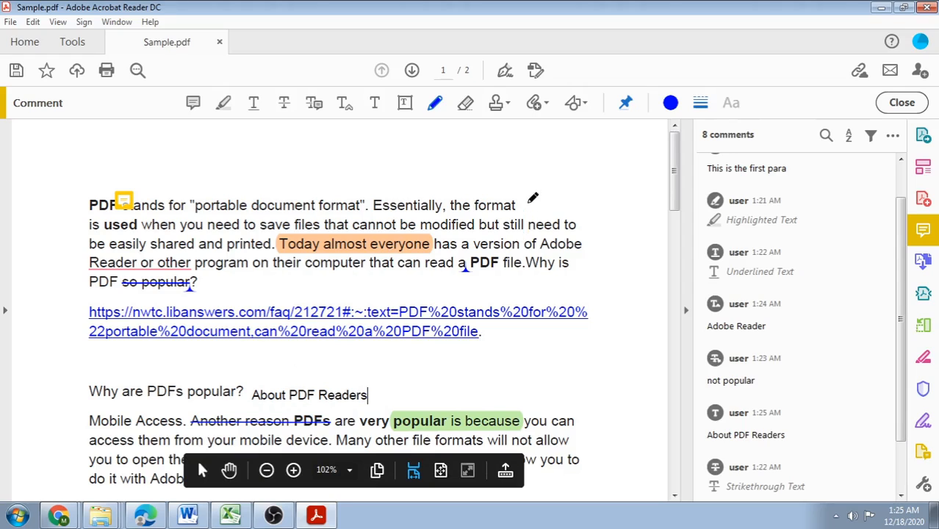
{"action": "mouse_move", "coordinate": [525, 193]}
{"action": "left_mouse_down"}
{"action": "mouse_move", "coordinate": [484, 193]}
{"action": "mouse_move", "coordinate": [476, 215]}
{"action": "mouse_move", "coordinate": [526, 189]}
{"action": "left_mouse_up"}
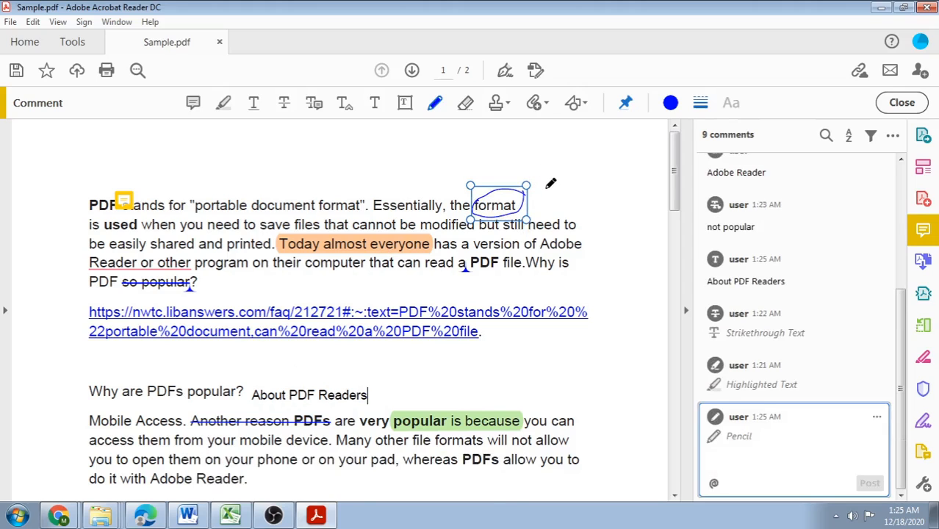
{"action": "mouse_move", "coordinate": [536, 162]}
{"action": "left_mouse_down"}
{"action": "mouse_move", "coordinate": [543, 181]}
{"action": "mouse_move", "coordinate": [554, 161]}
{"action": "mouse_move", "coordinate": [567, 169]}
{"action": "mouse_move", "coordinate": [581, 156]}
{"action": "mouse_move", "coordinate": [582, 194]}
{"action": "mouse_move", "coordinate": [590, 137]}
{"action": "mouse_move", "coordinate": [602, 166]}
{"action": "left_mouse_up"}
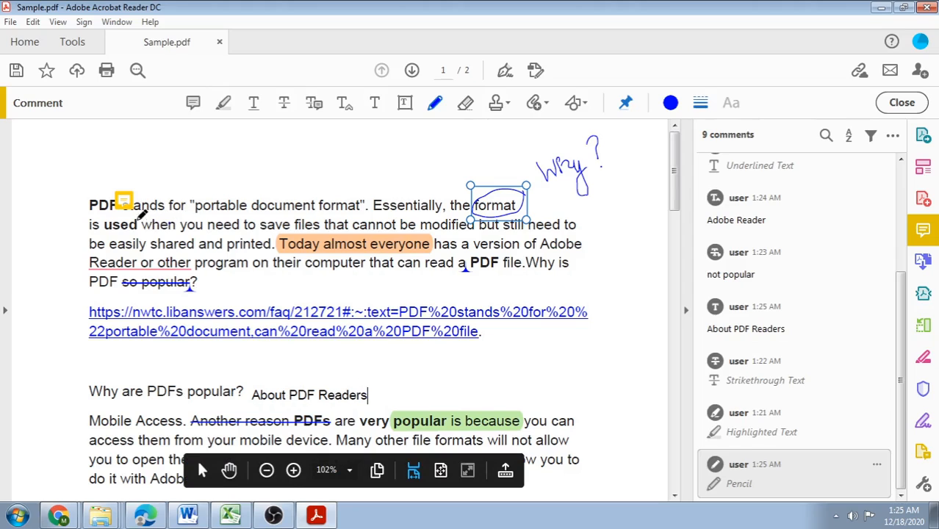
Draw a second freehand pencil loop around "stands for" in the first line and set the pencil drawing's colour to green.
{"action": "mouse_move", "coordinate": [133, 220]}
{"action": "left_mouse_down"}
{"action": "mouse_move", "coordinate": [131, 233]}
{"action": "mouse_move", "coordinate": [189, 232]}
{"action": "mouse_move", "coordinate": [212, 206]}
{"action": "mouse_move", "coordinate": [174, 186]}
{"action": "mouse_move", "coordinate": [120, 206]}
{"action": "mouse_move", "coordinate": [147, 232]}
{"action": "mouse_move", "coordinate": [158, 228]}
{"action": "left_mouse_up"}
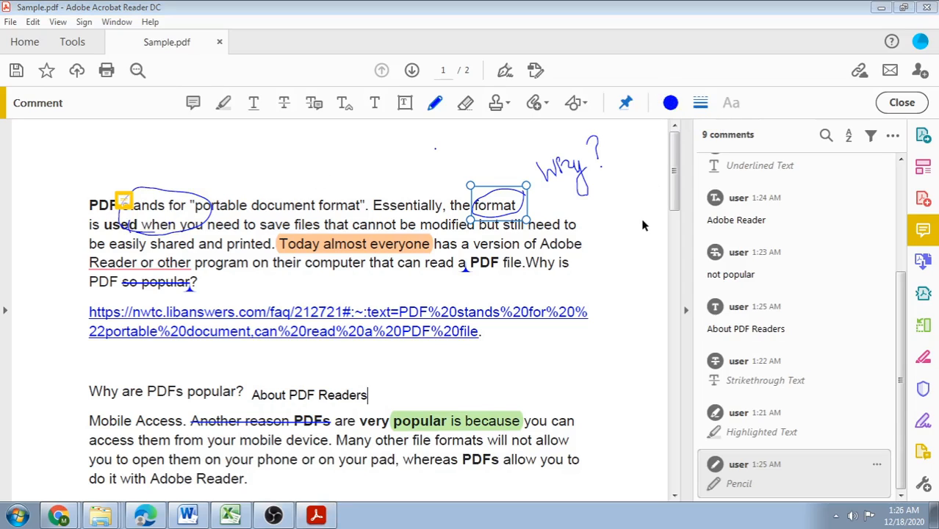
{"action": "left_click", "coordinate": [657, 198]}
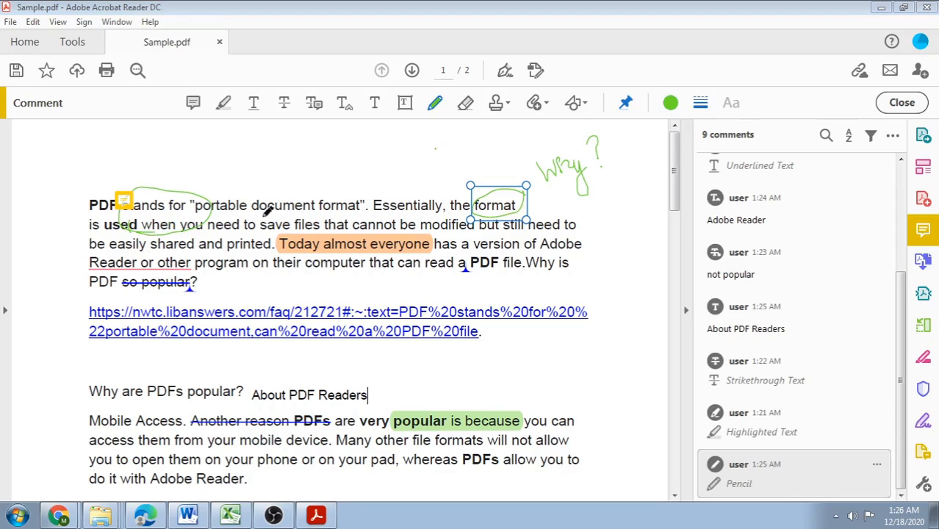
Erase the freehand loop around "stands for" at the start of the first paragraph.
{"action": "left_click", "coordinate": [467, 104]}
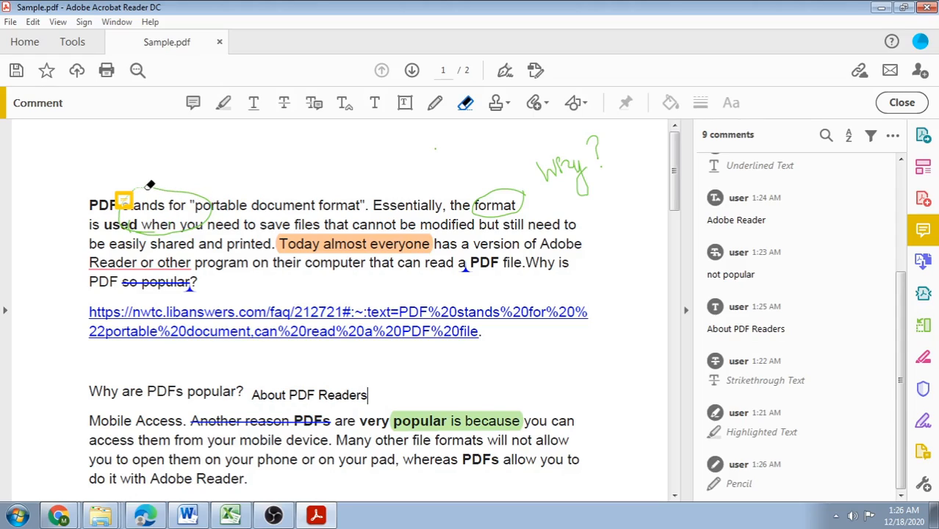
{"action": "mouse_move", "coordinate": [145, 189]}
{"action": "left_mouse_down"}
{"action": "mouse_move", "coordinate": [212, 206]}
{"action": "mouse_move", "coordinate": [203, 224]}
{"action": "mouse_move", "coordinate": [133, 233]}
{"action": "mouse_move", "coordinate": [121, 217]}
{"action": "mouse_move", "coordinate": [125, 203]}
{"action": "mouse_move", "coordinate": [132, 226]}
{"action": "mouse_move", "coordinate": [163, 233]}
{"action": "mouse_move", "coordinate": [148, 229]}
{"action": "left_mouse_up"}
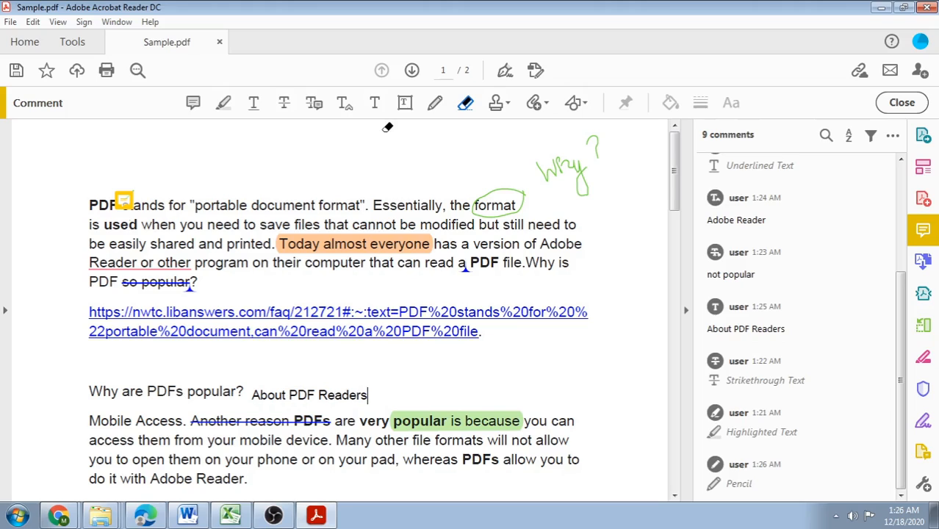
Place the dynamic REVISED stamp in the empty area above "popular is because", beside the "Why are PDFs popular?" heading.
{"action": "left_click", "coordinate": [500, 109]}
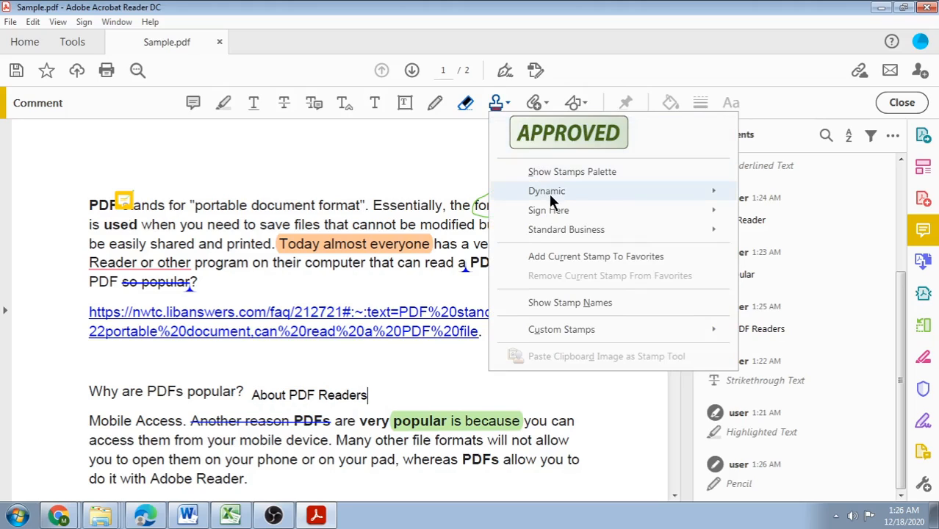
{"action": "mouse_move", "coordinate": [549, 200]}
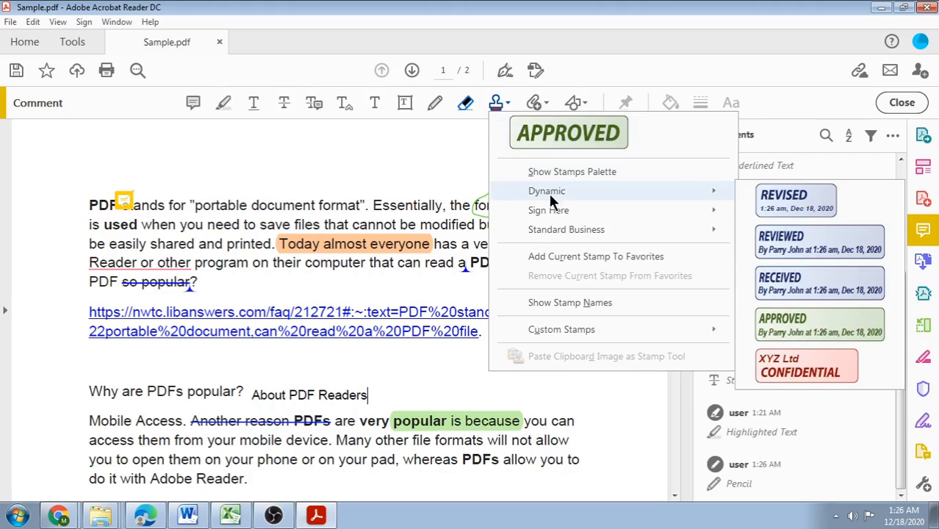
{"action": "left_click", "coordinate": [777, 204]}
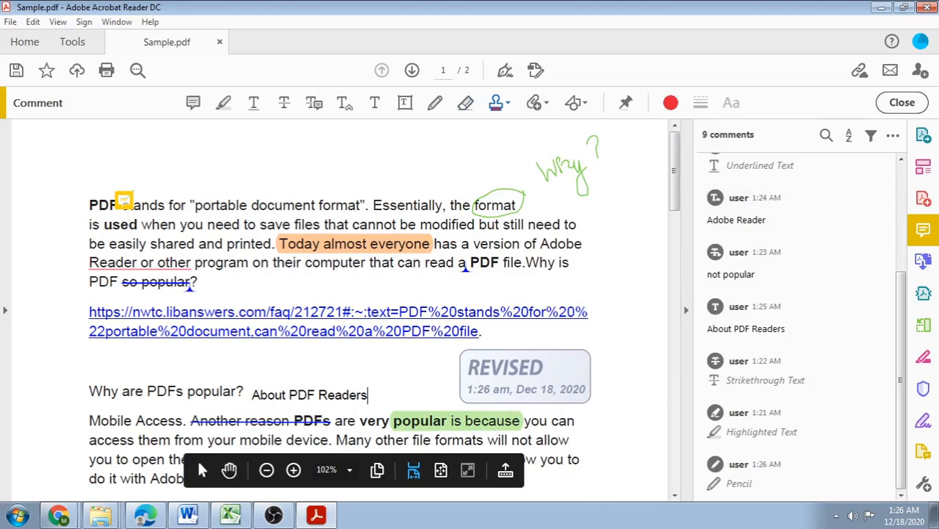
{"action": "left_click", "coordinate": [524, 376]}
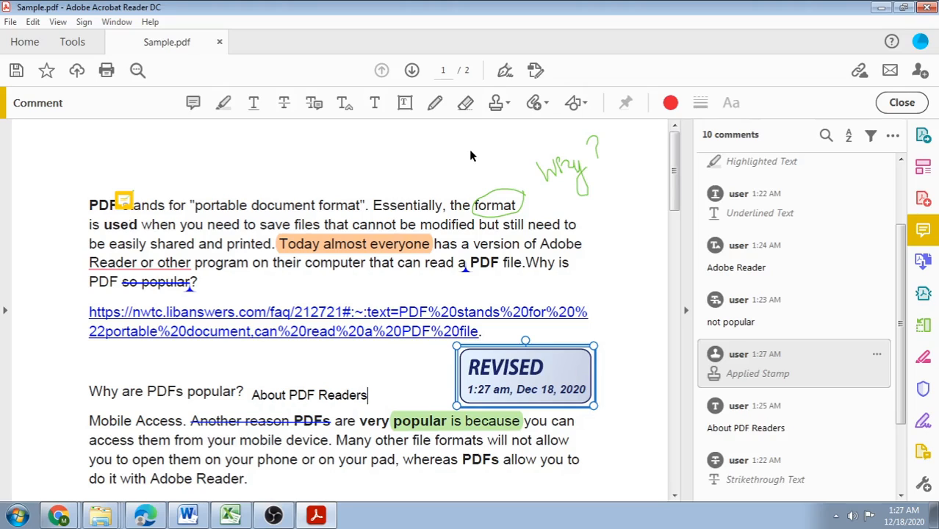
{"action": "left_click", "coordinate": [497, 106]}
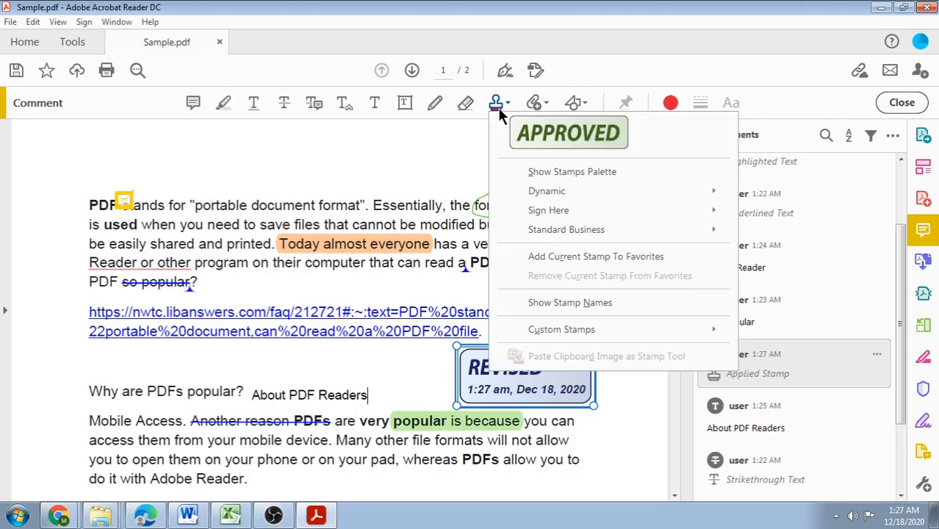
{"action": "mouse_move", "coordinate": [559, 192]}
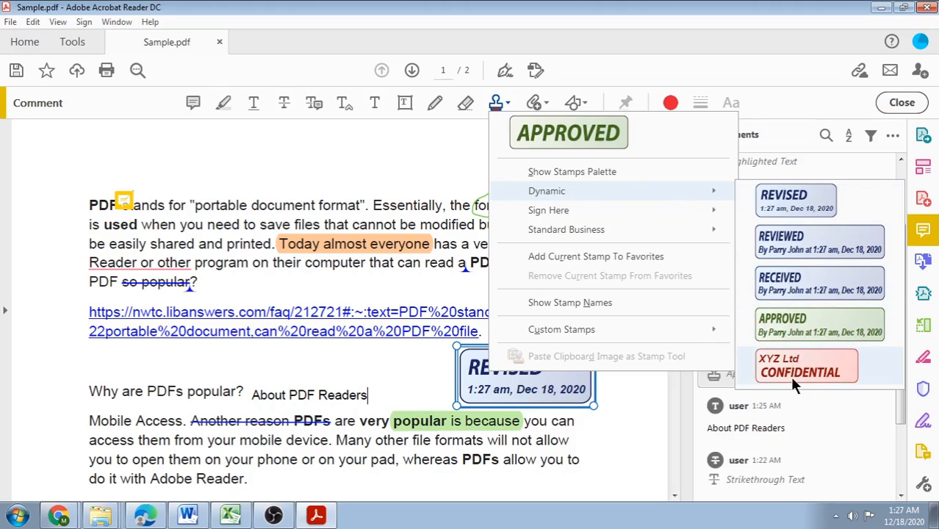
{"action": "mouse_move", "coordinate": [653, 336]}
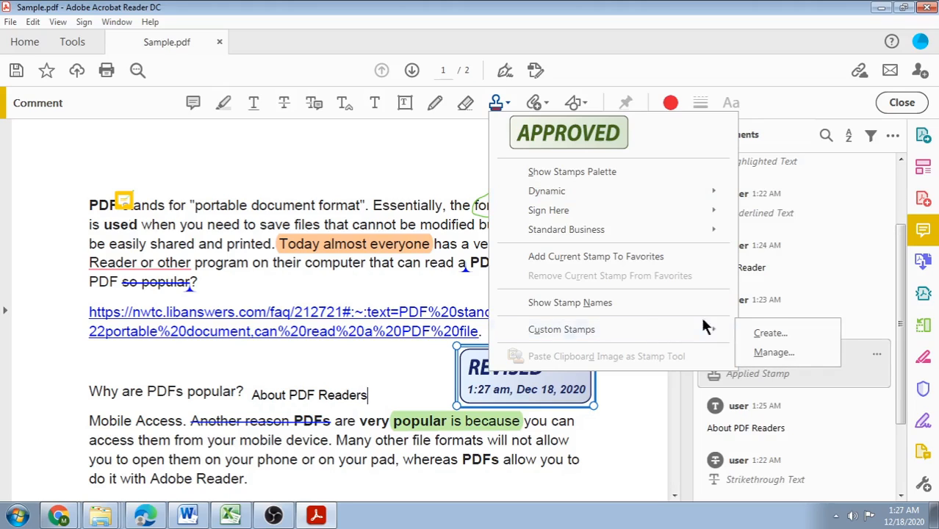
{"action": "left_click", "coordinate": [767, 332]}
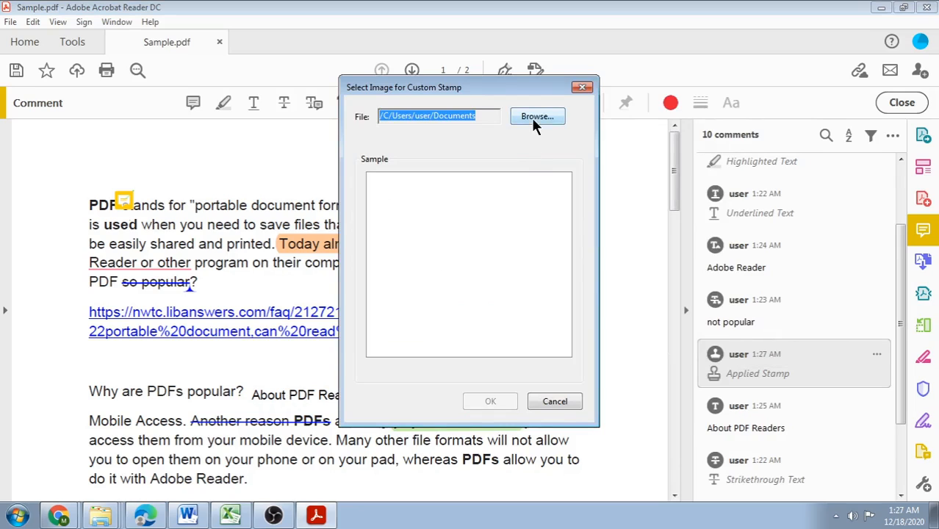
{"action": "left_click", "coordinate": [549, 401]}
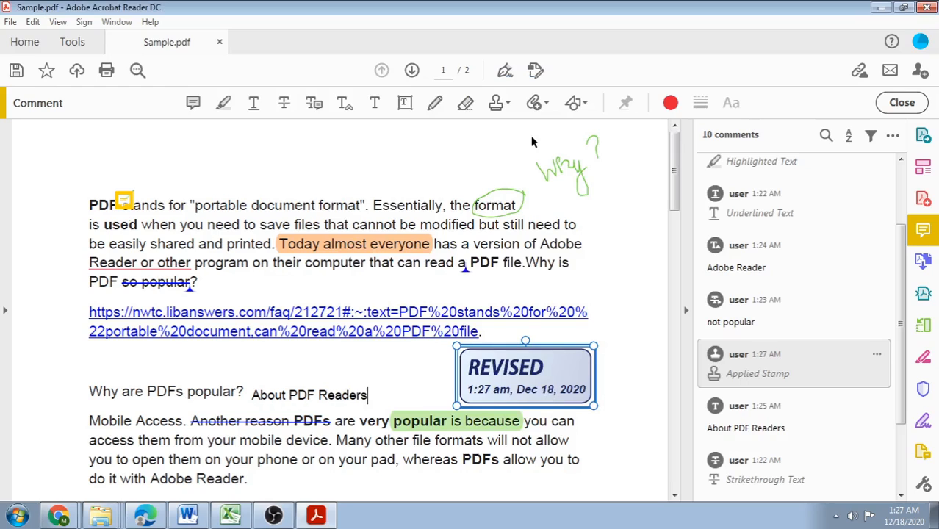
Attach Sample1.pdf as a file comment below "PDF file" in the first paragraph, using the Attachment pushpin icon.
{"action": "left_click", "coordinate": [538, 107]}
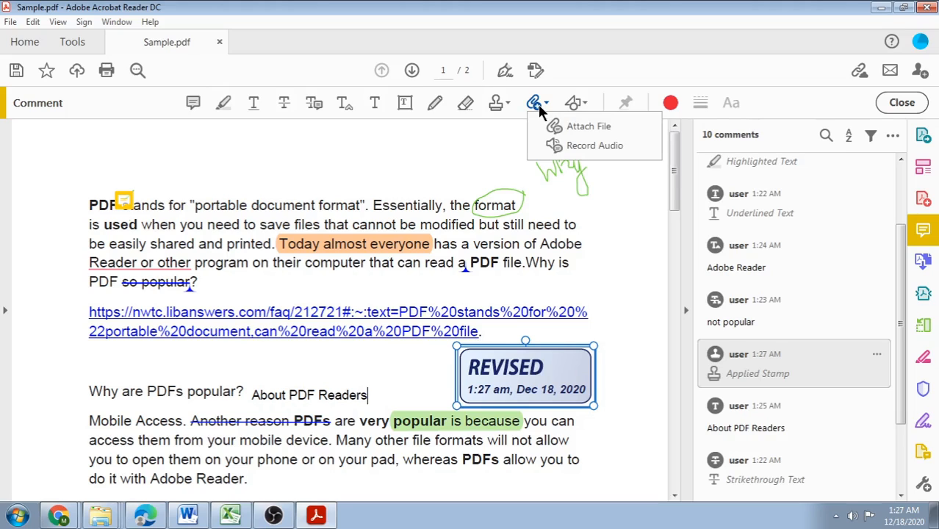
{"action": "left_click", "coordinate": [570, 126]}
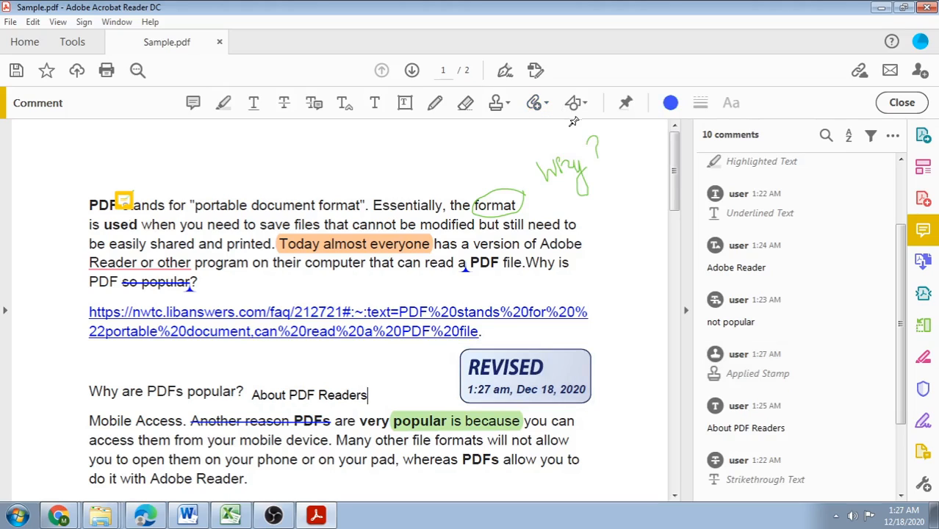
{"action": "left_click", "coordinate": [499, 269]}
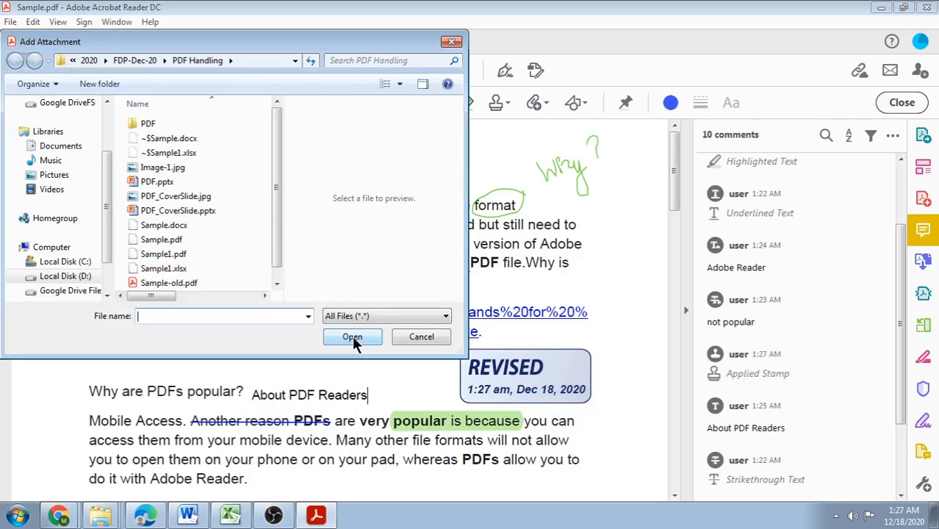
{"action": "left_click", "coordinate": [187, 254]}
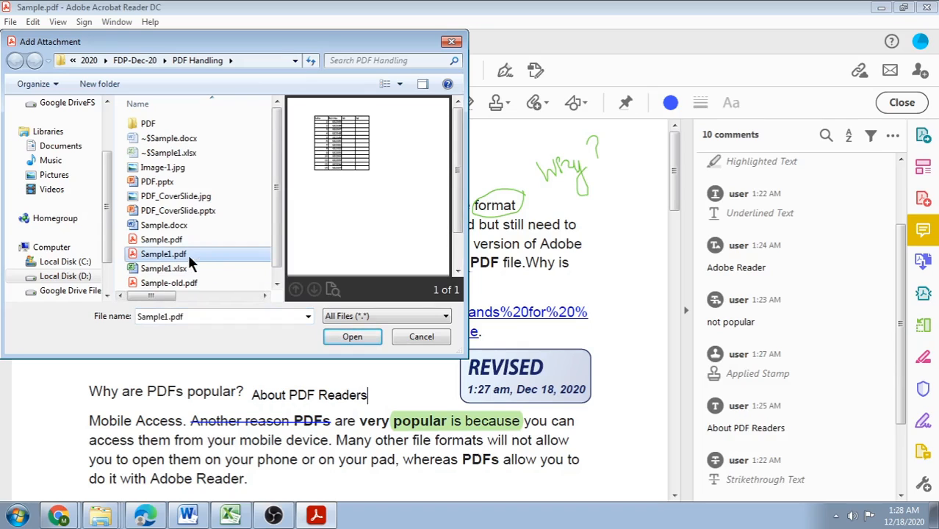
{"action": "left_click", "coordinate": [353, 337]}
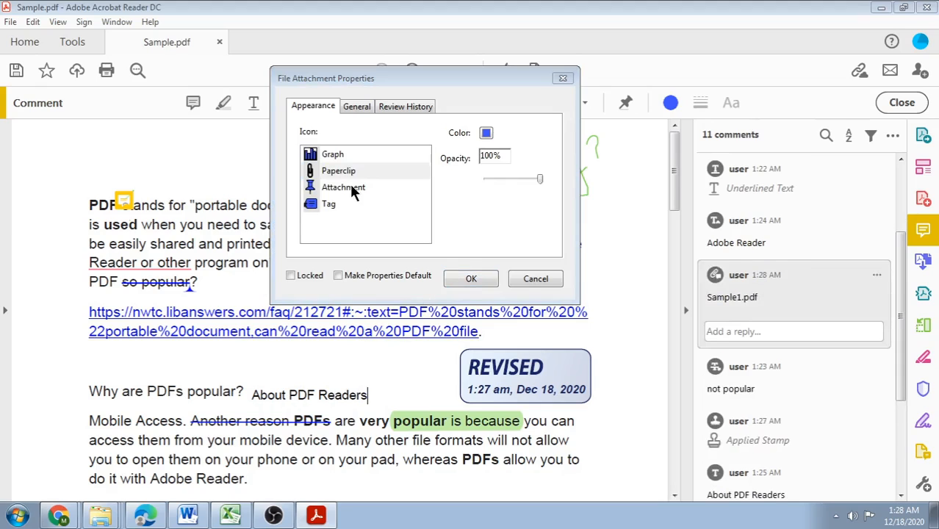
{"action": "left_click", "coordinate": [312, 189]}
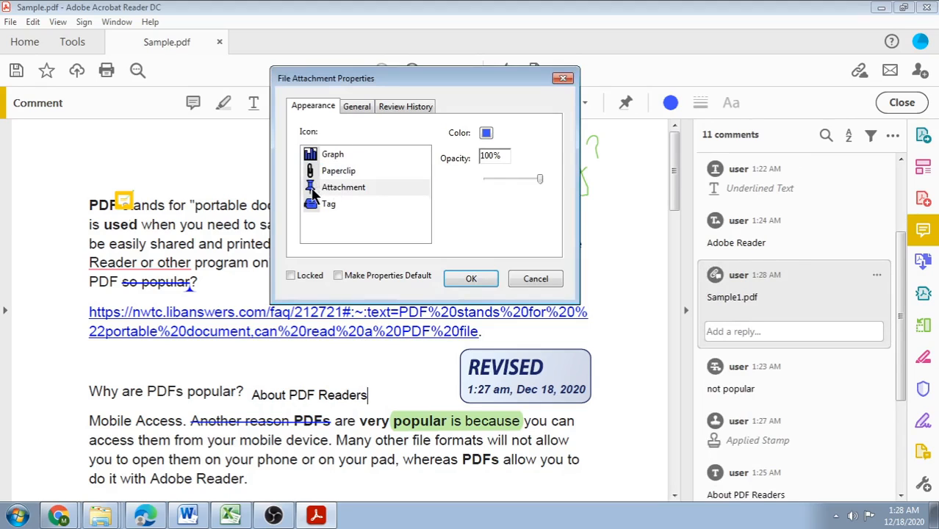
{"action": "left_click", "coordinate": [462, 280]}
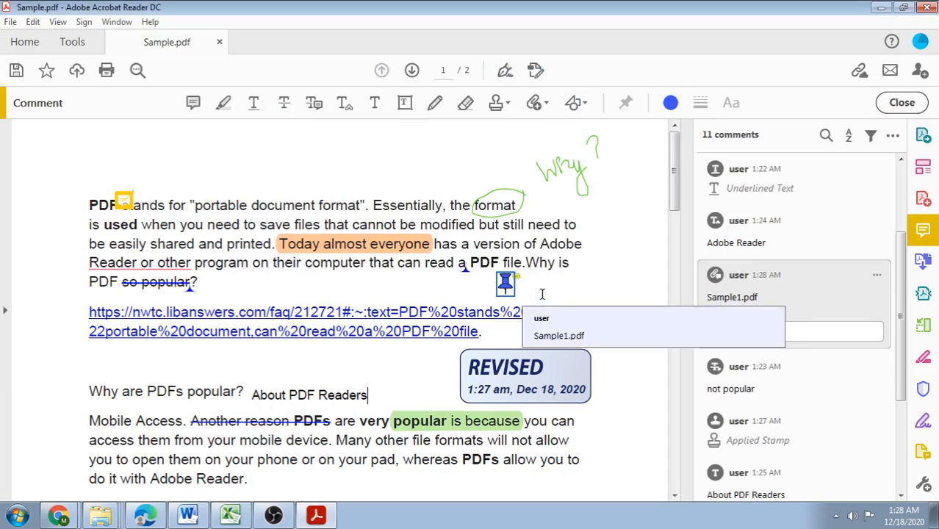
Open the attached Sample1.pdf from its pushpin to check it, and close it again.
{"action": "double_click", "coordinate": [506, 283]}
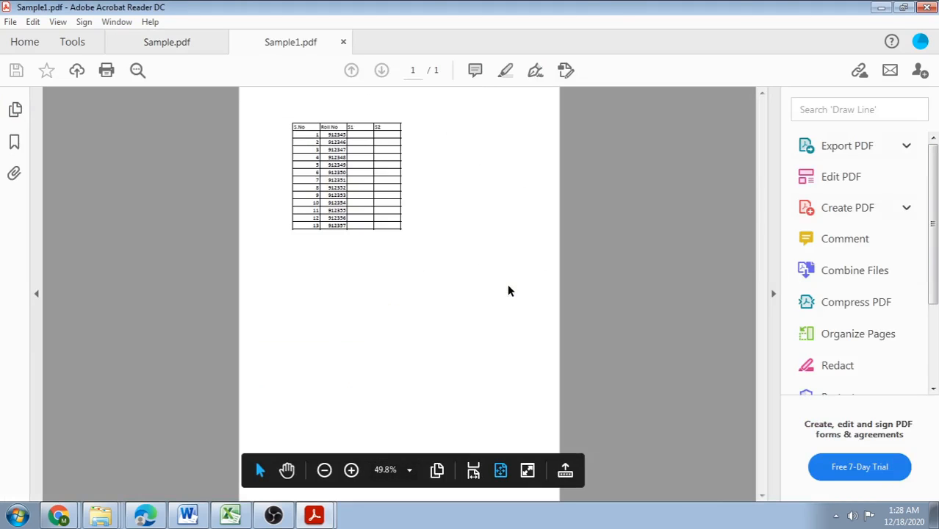
{"action": "left_click", "coordinate": [343, 42]}
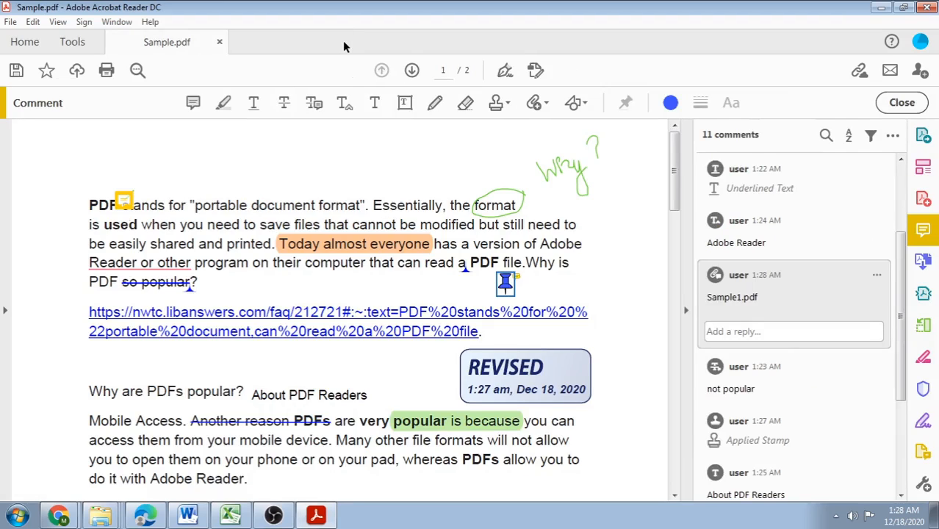
Record a short audio comment beside the "Mobile Access" line, using the Sound icon, and select it on the page.
{"action": "left_click", "coordinate": [536, 105]}
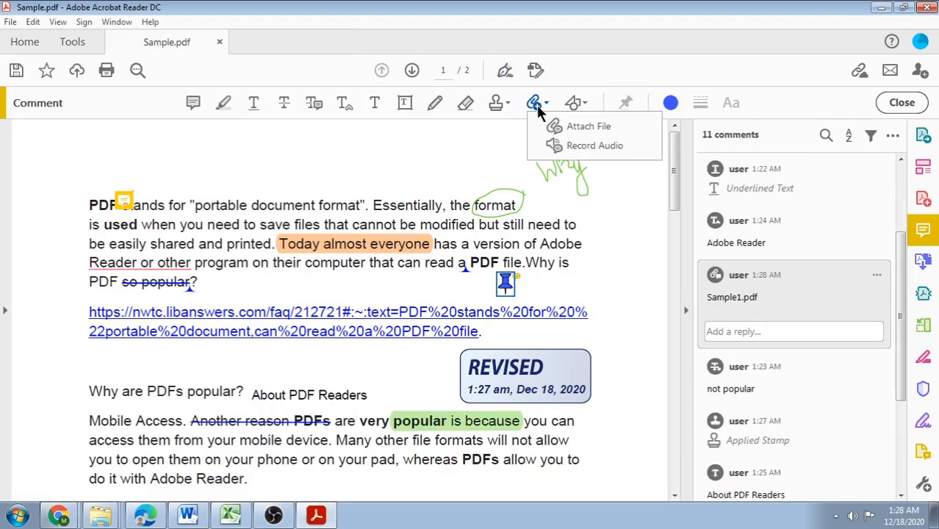
{"action": "left_click", "coordinate": [564, 144]}
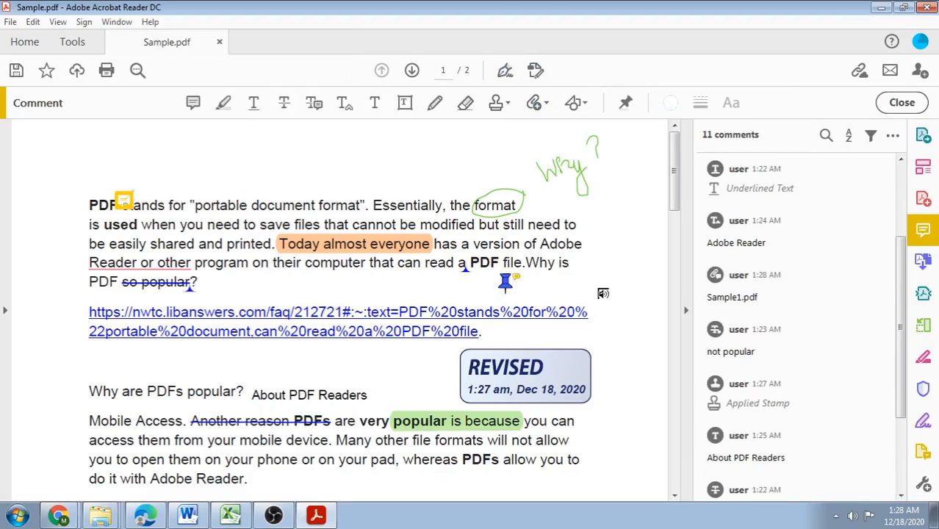
{"action": "left_click", "coordinate": [585, 418]}
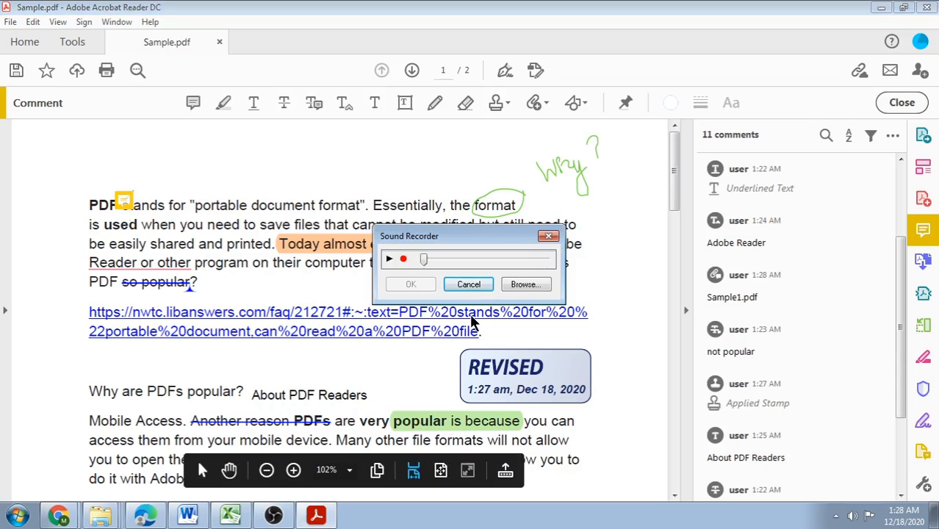
{"action": "left_click", "coordinate": [403, 260]}
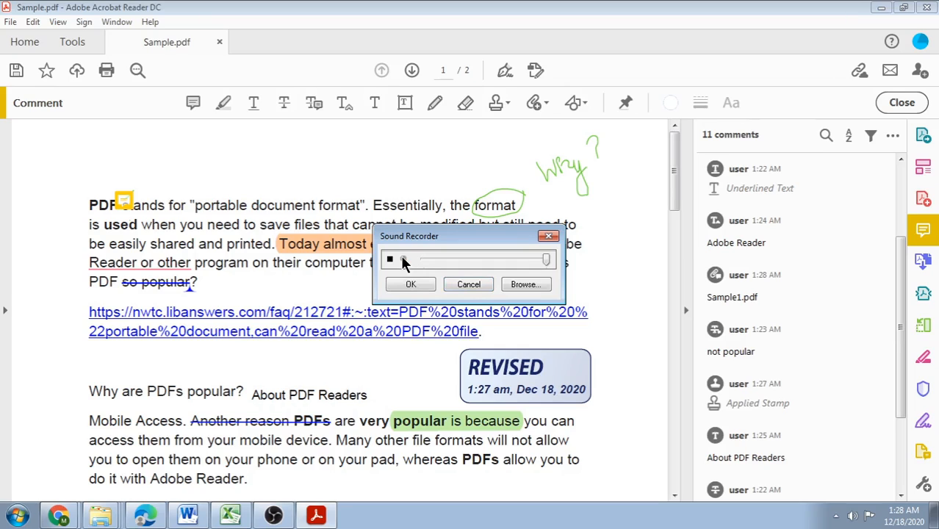
{"action": "left_click", "coordinate": [390, 260]}
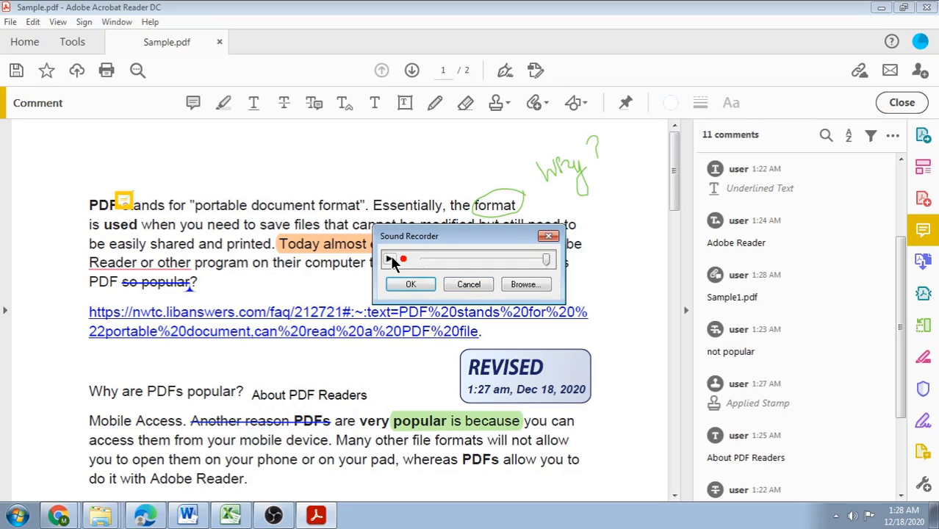
{"action": "left_click", "coordinate": [410, 285]}
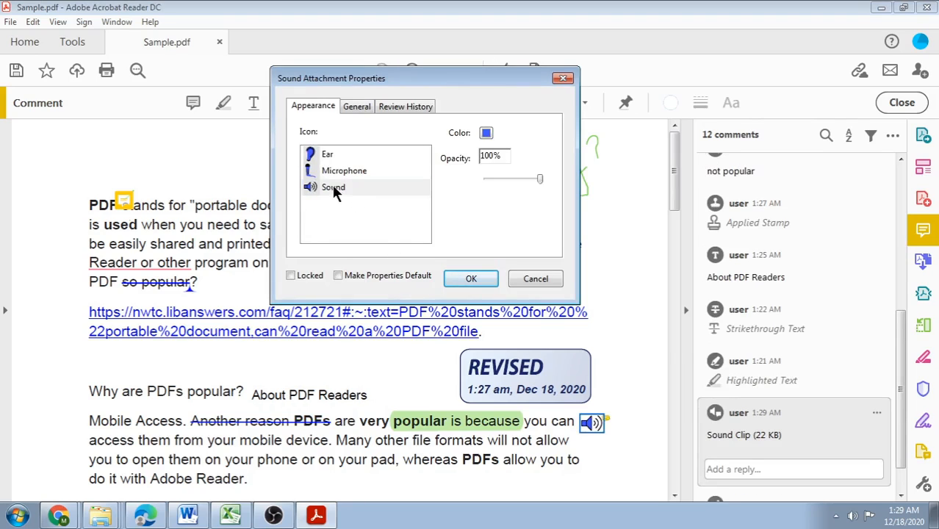
{"action": "left_click", "coordinate": [469, 280]}
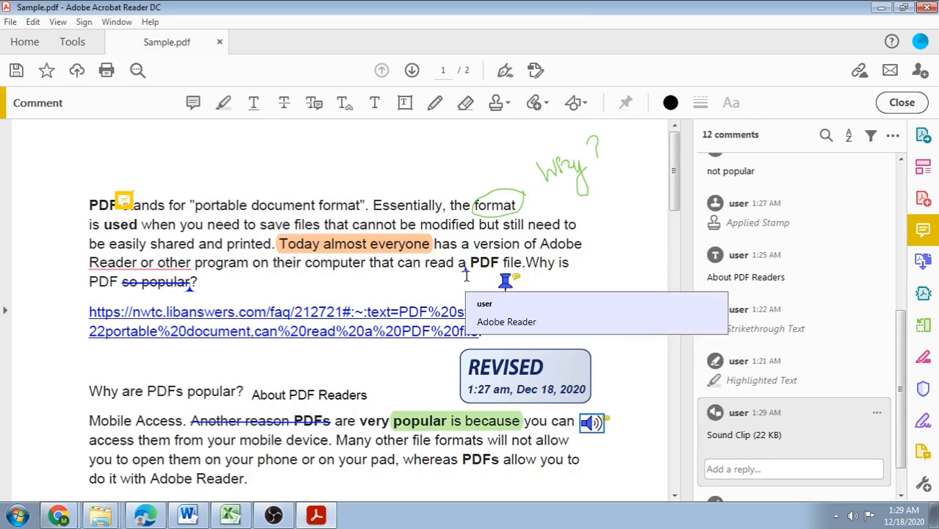
{"action": "left_click", "coordinate": [589, 424]}
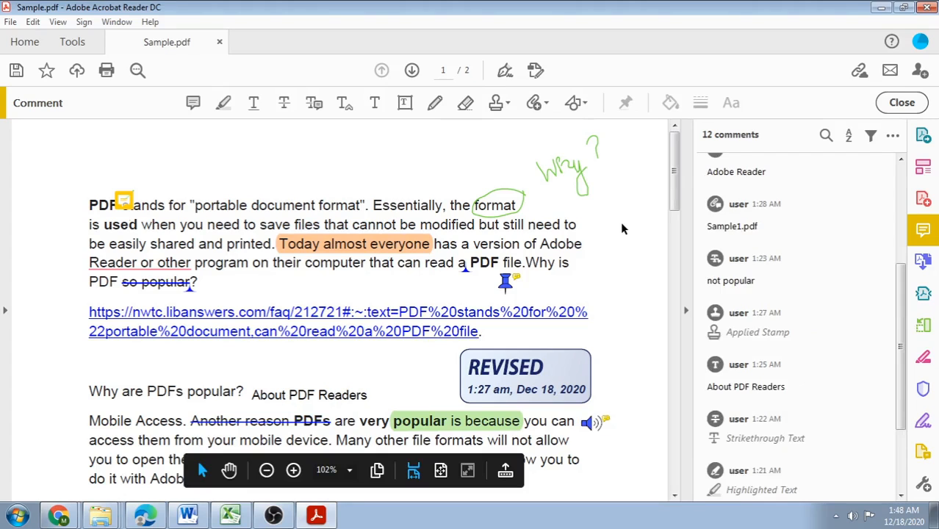
Draw a rectangle over the "Why are PDFs popular?" heading and the start of the lines below it.
{"action": "left_click", "coordinate": [577, 108]}
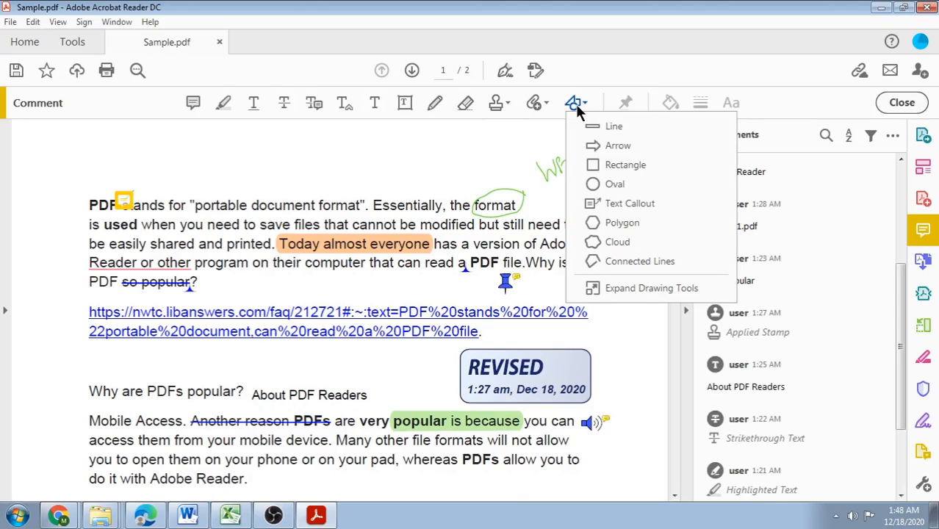
{"action": "left_click", "coordinate": [609, 165]}
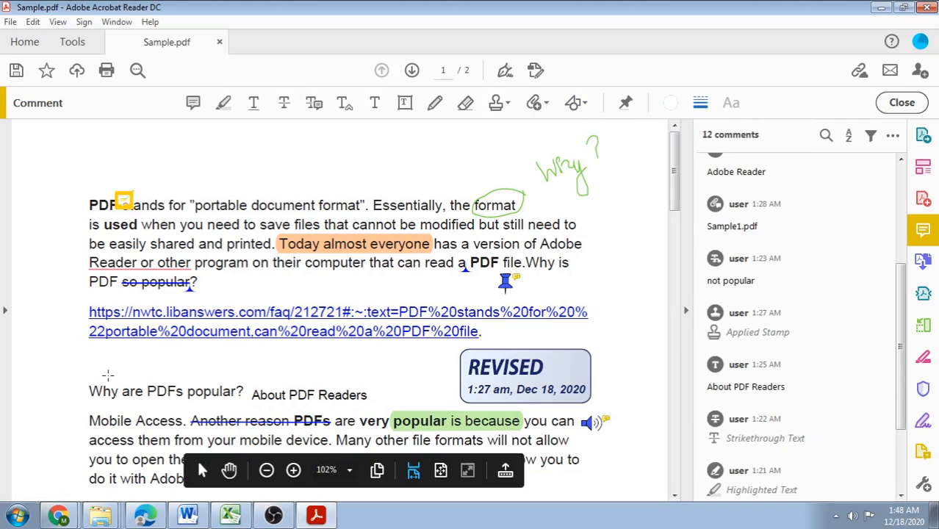
{"action": "left_click_drag", "start_coordinate": [107, 376], "coordinate": [256, 444]}
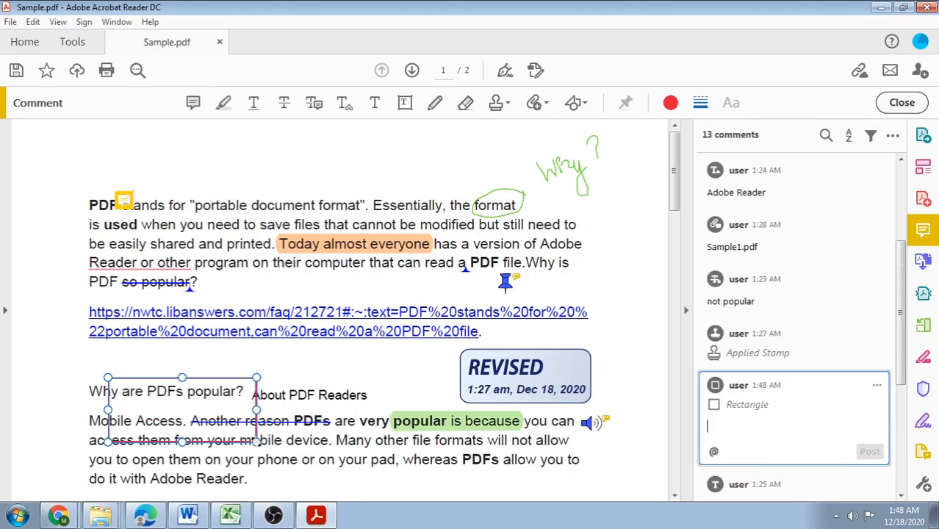
Fill the rectangle with yellow and give it a thick border.
{"action": "left_click", "coordinate": [671, 104]}
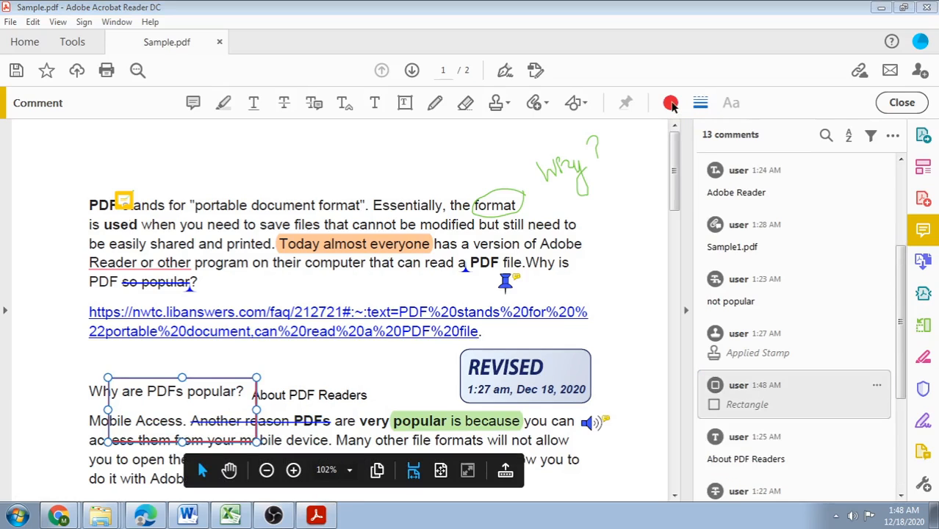
{"action": "left_click", "coordinate": [604, 182]}
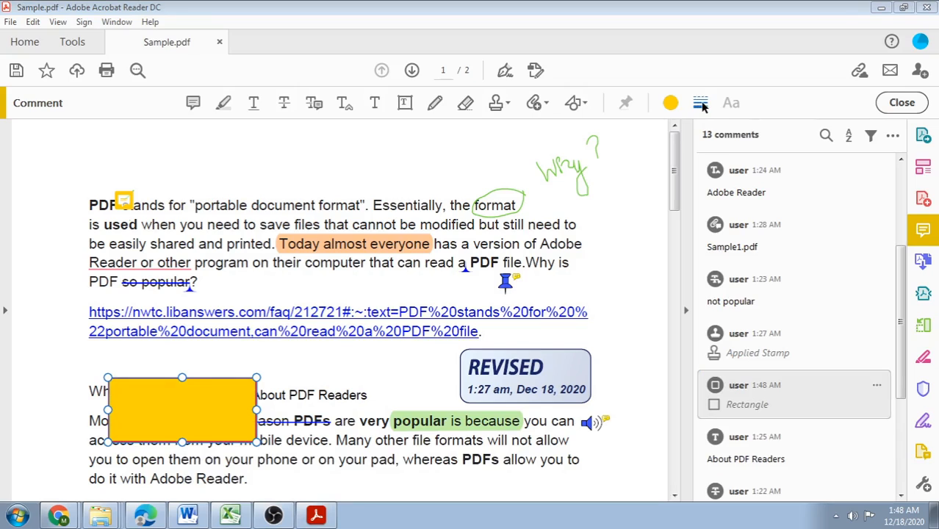
{"action": "left_click", "coordinate": [659, 161]}
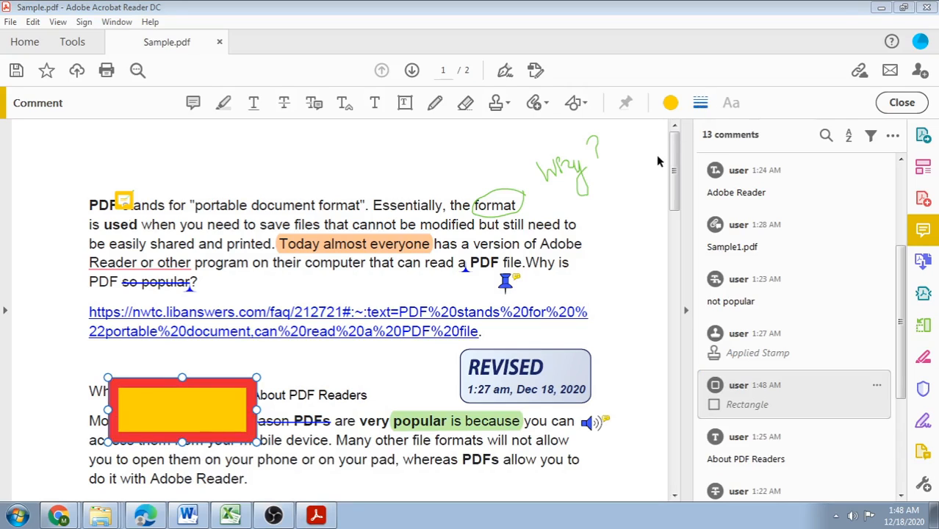